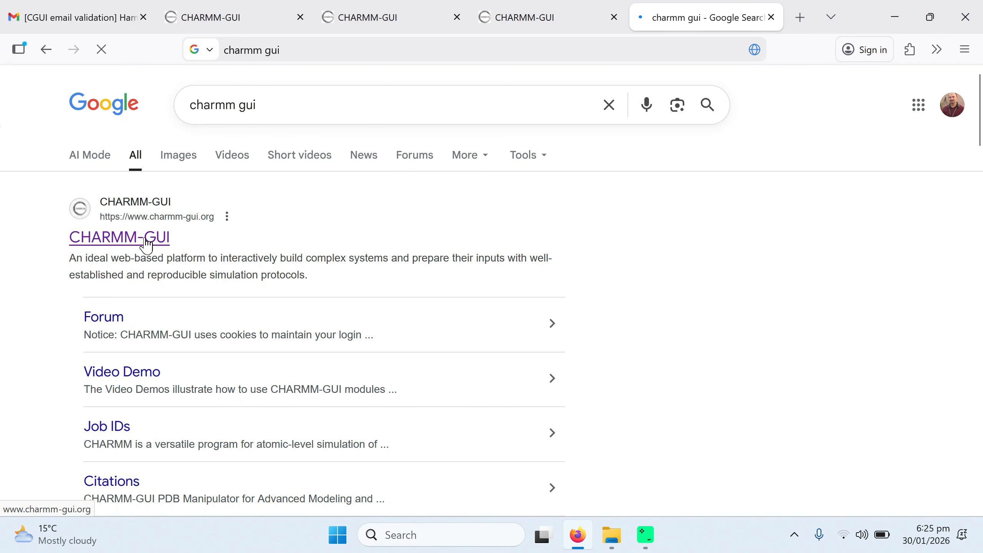
Step: Open the CHARMM-GUI website from the search results and go to its account registration page
click(147, 243)
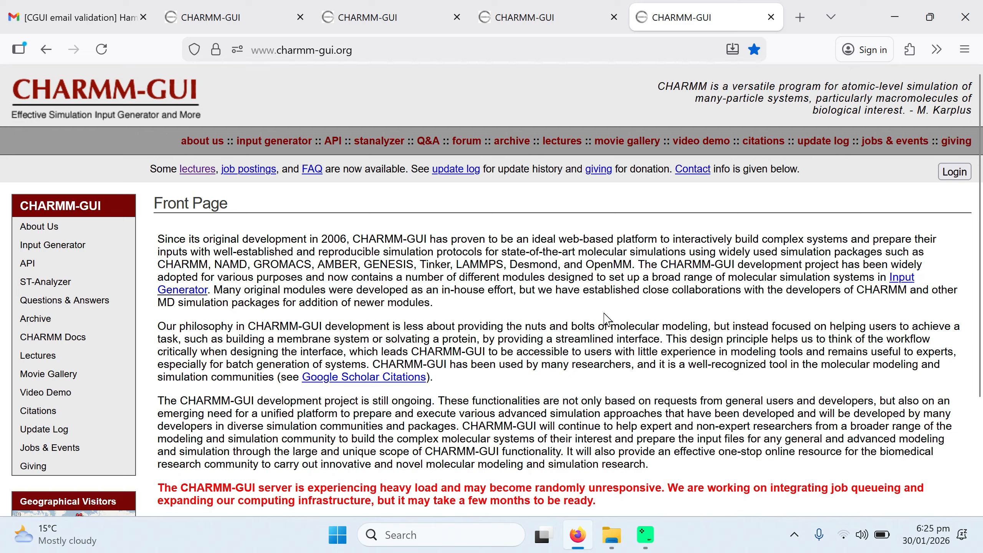
click(954, 173)
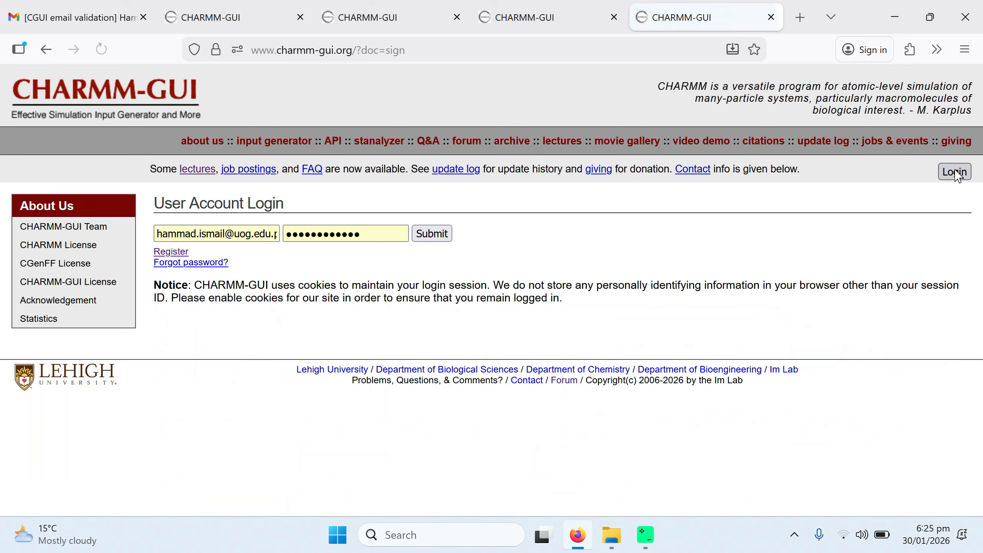
click(169, 252)
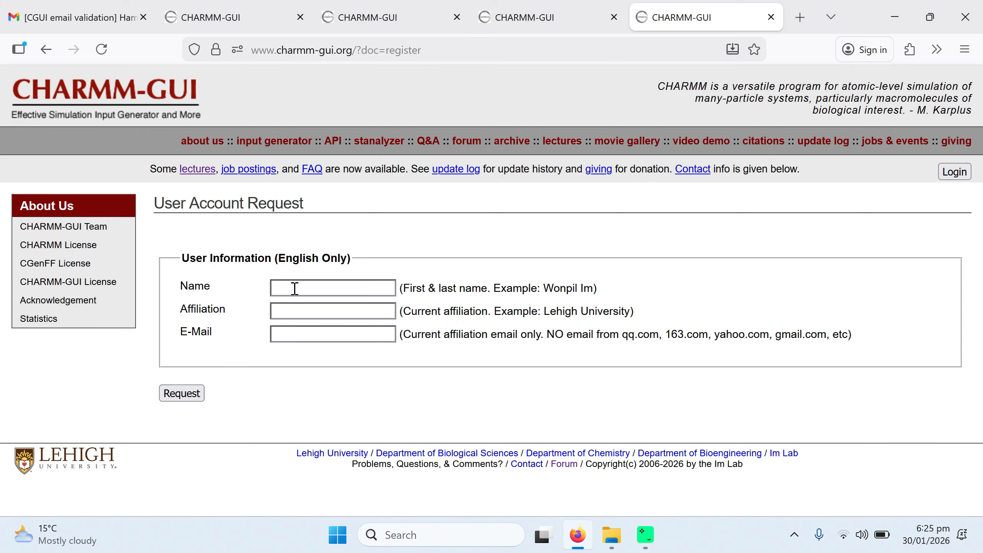
Step: Fill in the registration form with your full name, affiliation University of Gujrat and institutional e-mail, and submit the request
click(294, 288)
click(294, 287)
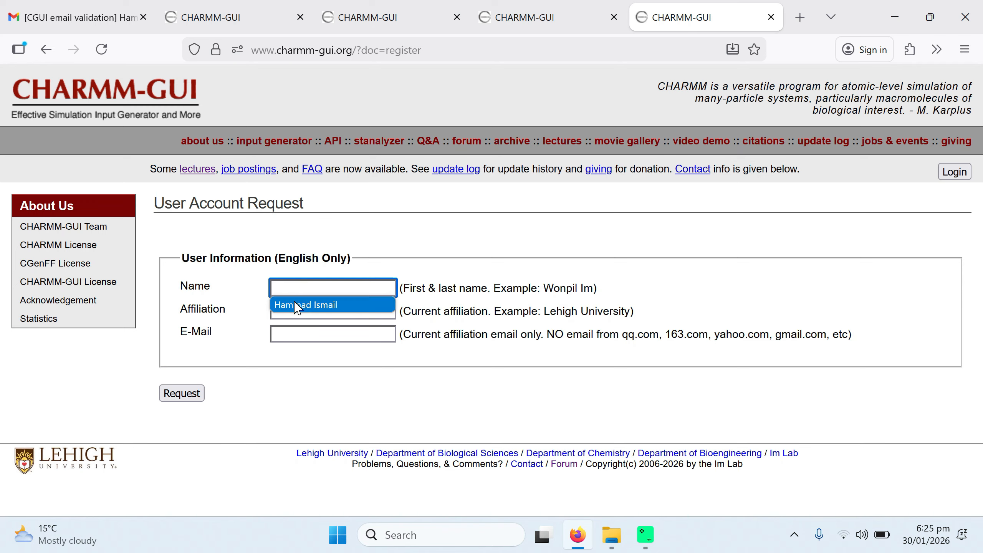
click(297, 306)
click(298, 311)
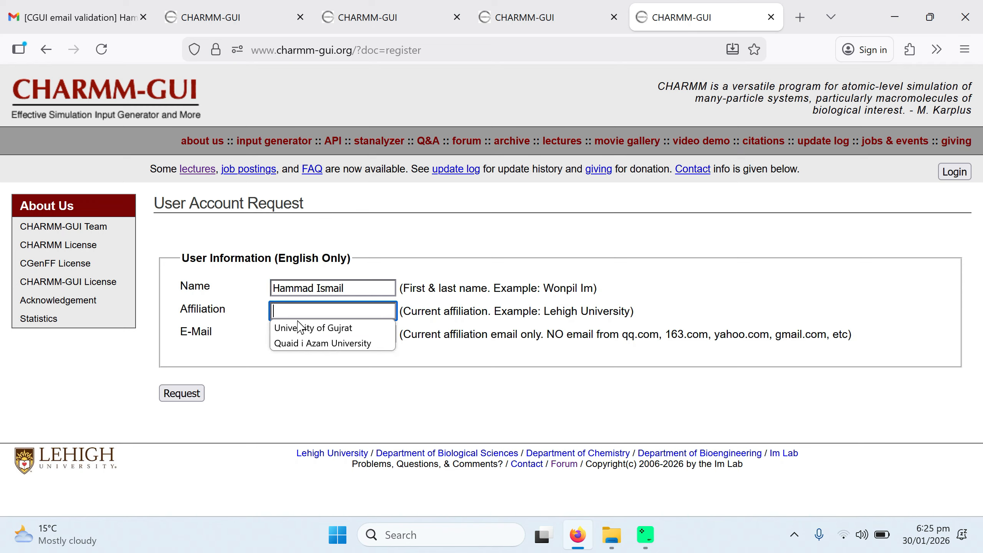
click(300, 326)
click(289, 332)
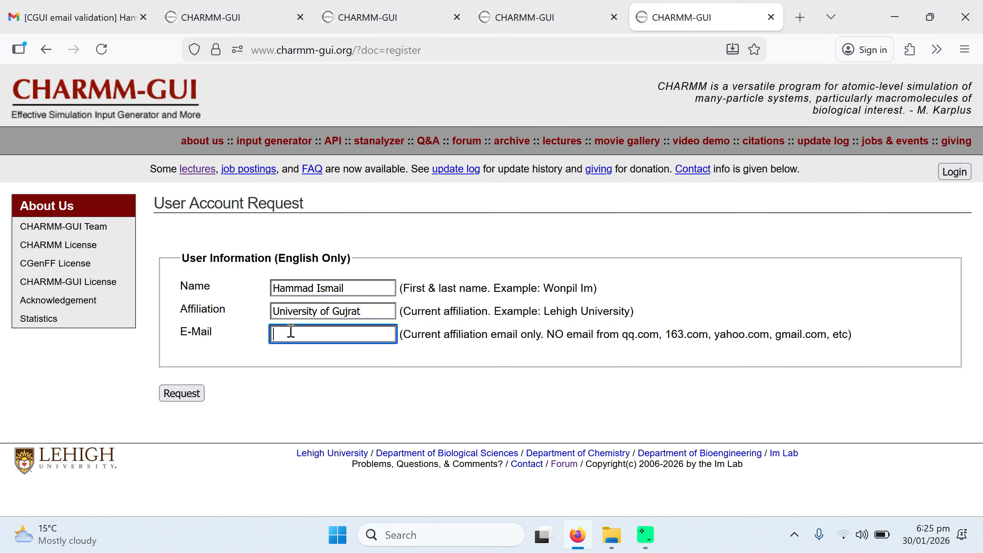
click(296, 366)
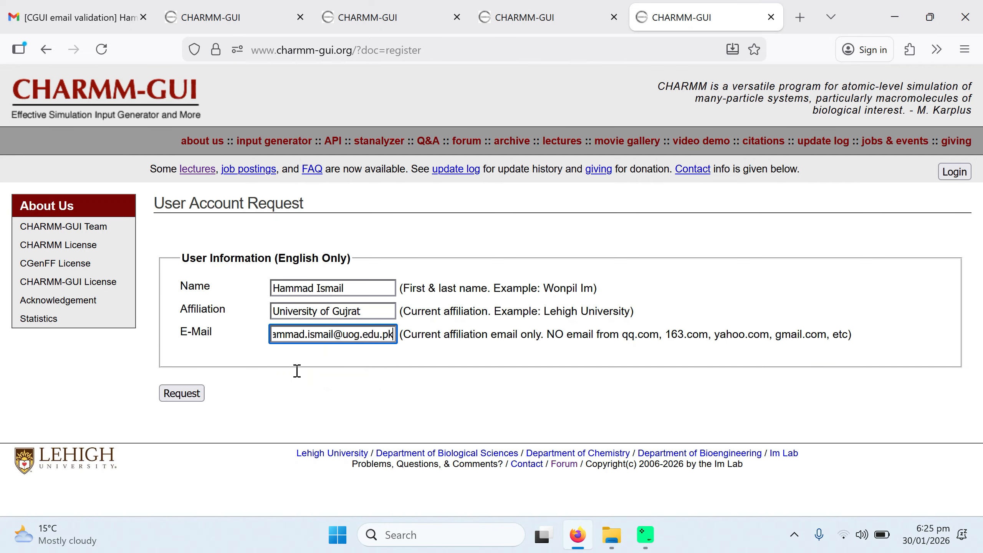
drag(547, 333, 850, 340)
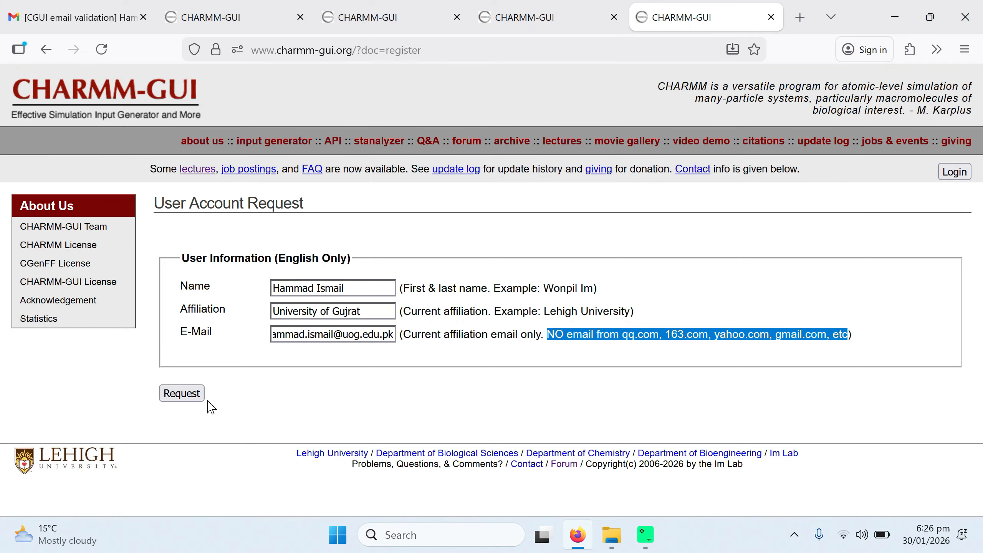
click(185, 399)
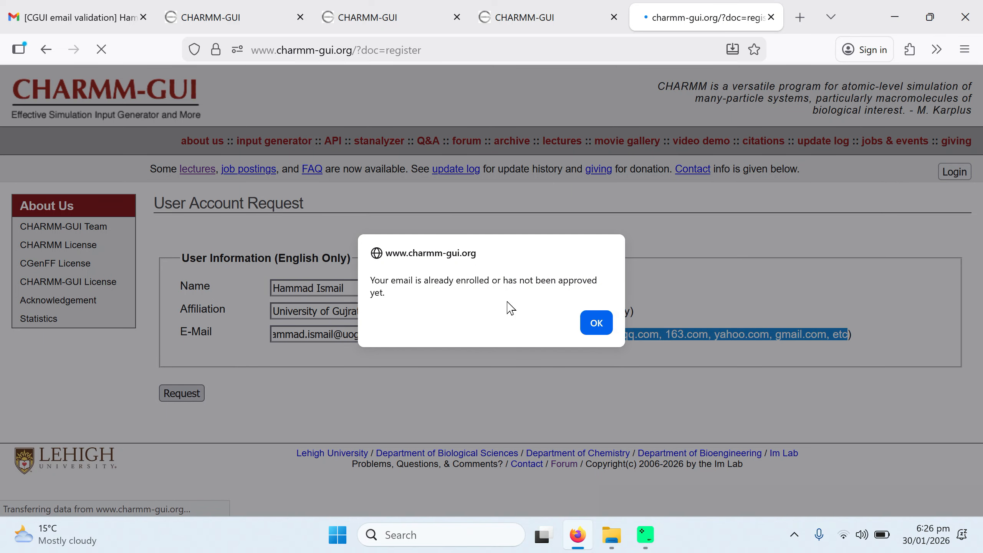
click(596, 323)
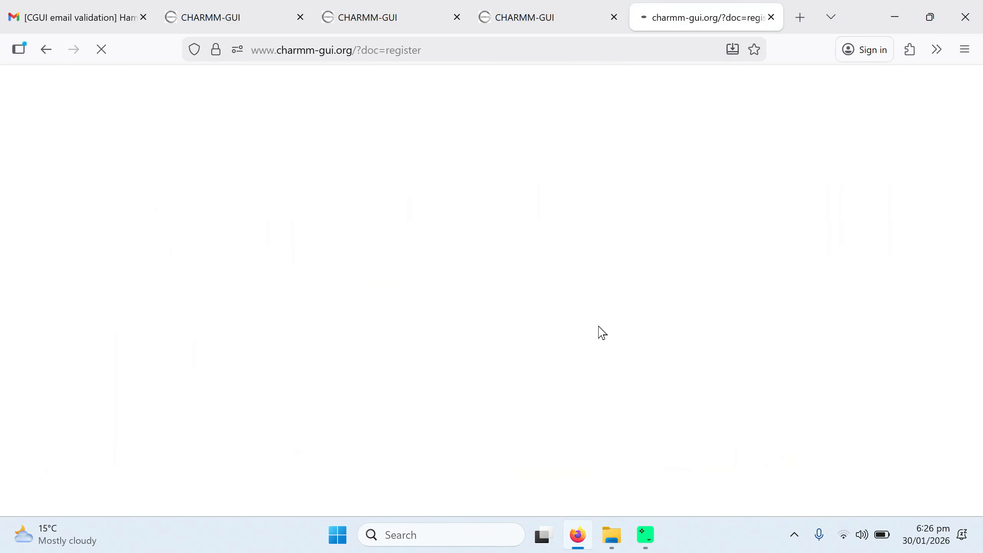
Step: Open the validation link in the CHARMM-GUI e-mail validation message to validate the e-mail address
key(ctrl+1)
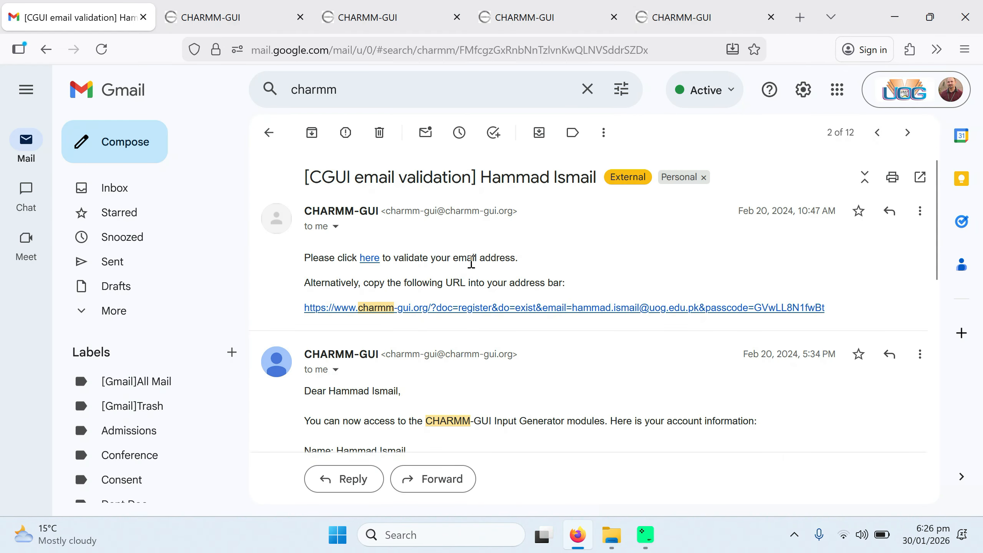
click(367, 259)
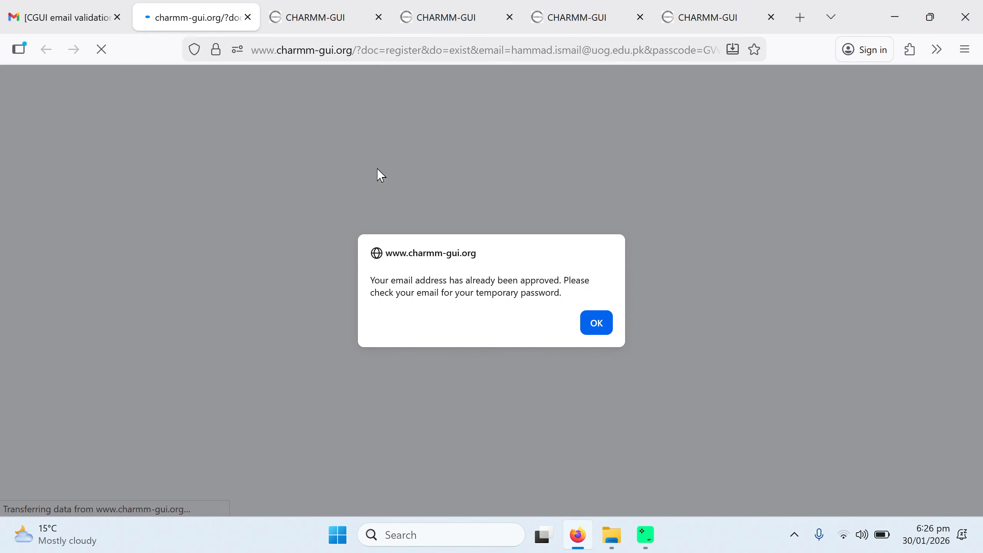
click(593, 329)
Step: Review the CHARMM-GUI e-mails with the validation link and the account information
click(77, 17)
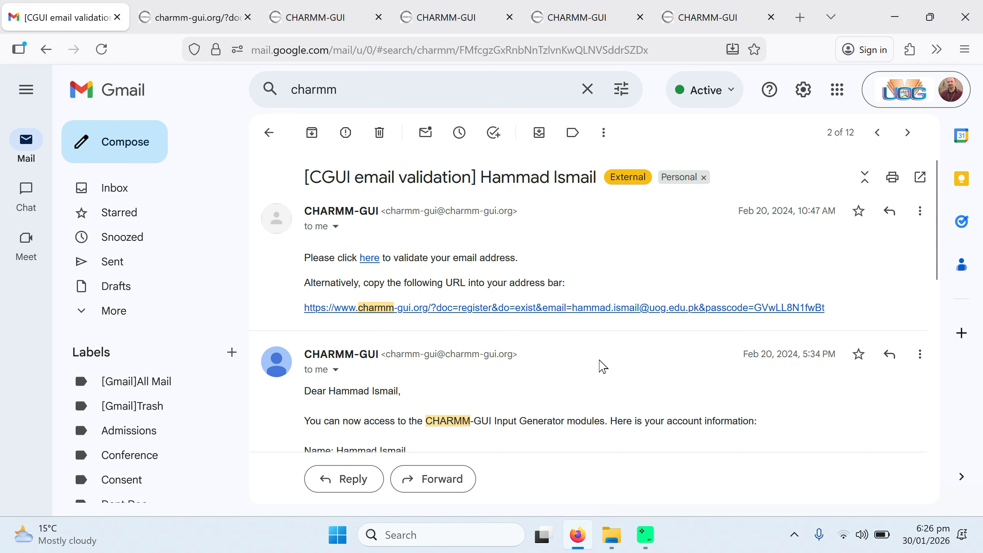
scroll(603, 366, down, 1)
scroll(602, 366, up, 1)
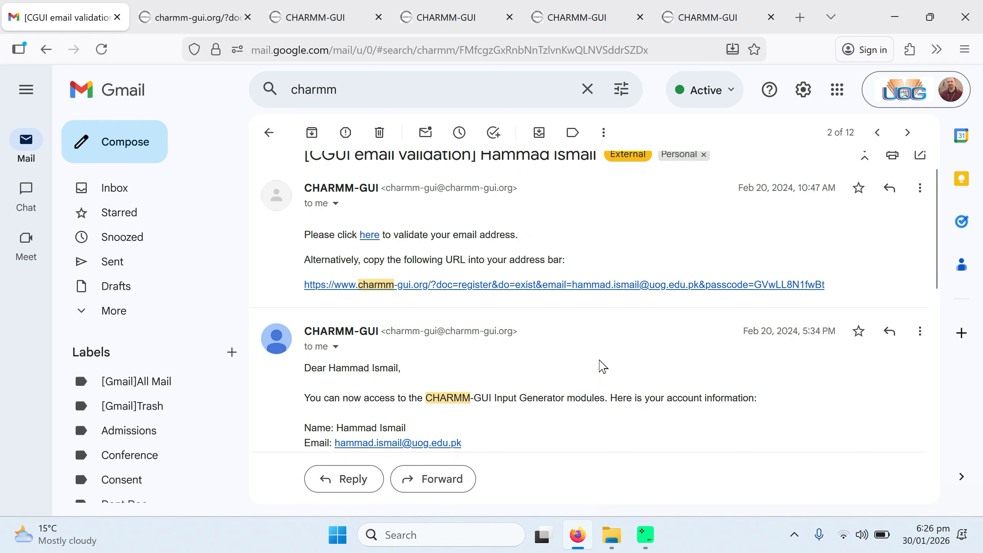
scroll(603, 366, down, 1)
scroll(602, 365, up, 1)
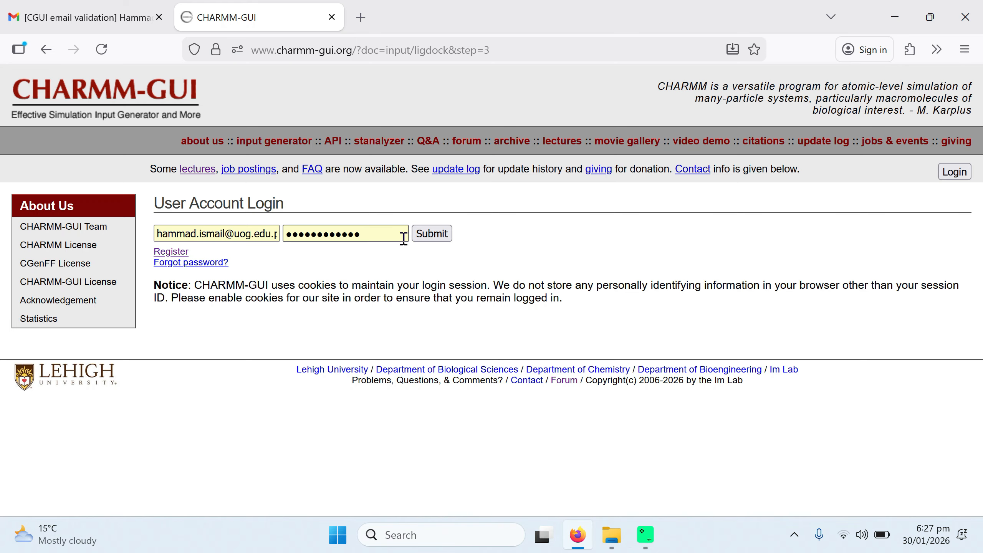
Step: Log in to CHARMM-GUI with the saved account credentials and open the user profile
click(429, 236)
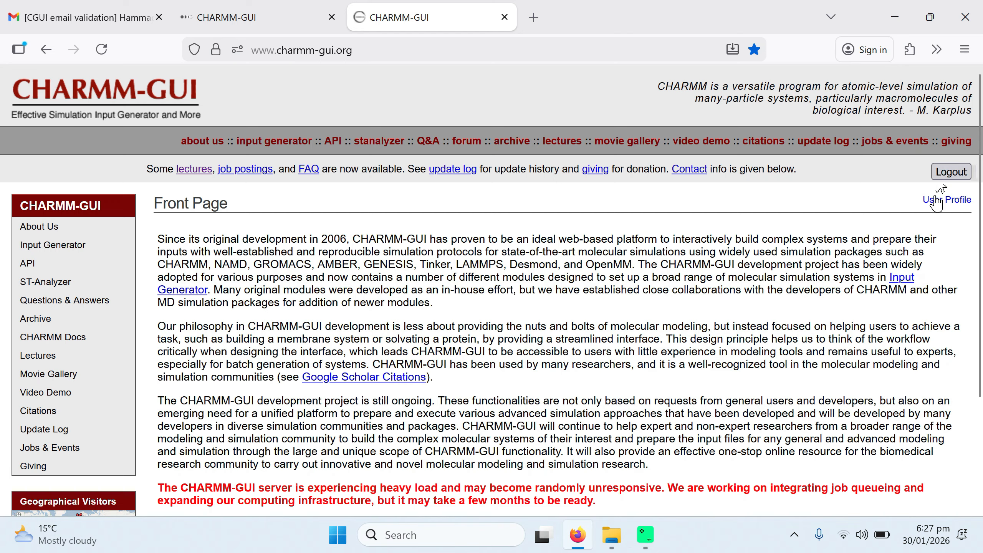
click(948, 202)
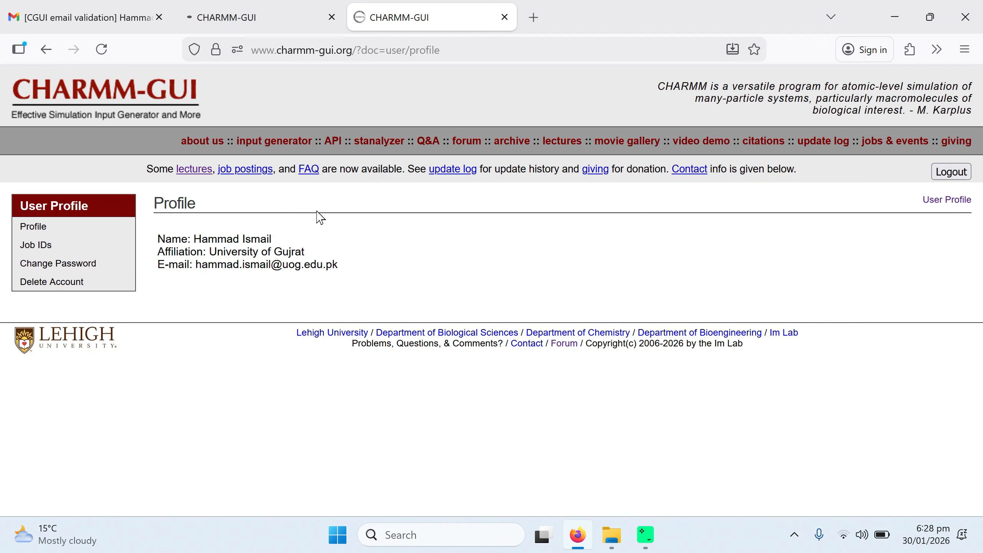
Step: Open the Input Generator module list and select Solution Builder, reviewing its description page
click(279, 147)
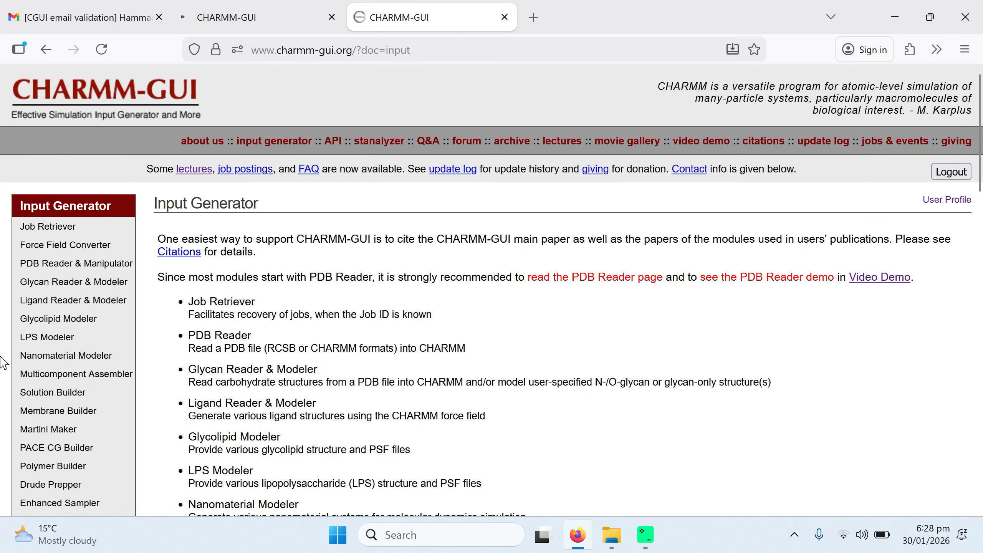
scroll(2, 363, down, 6)
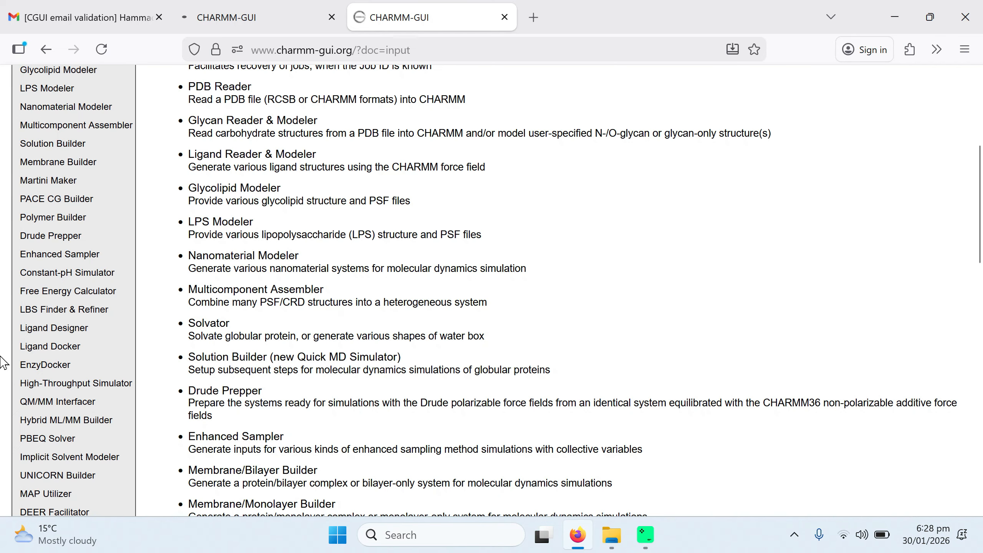
scroll(2, 363, up, 2)
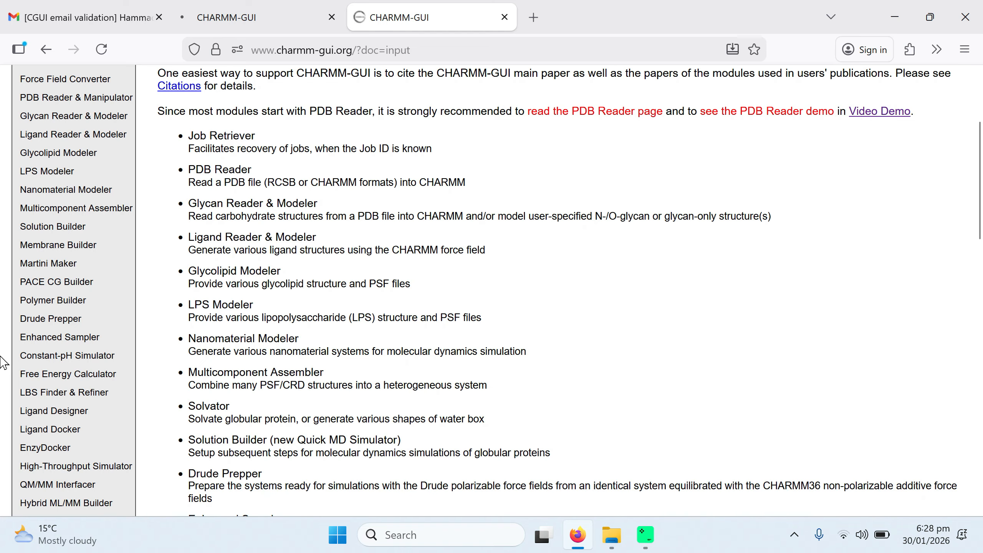
click(53, 227)
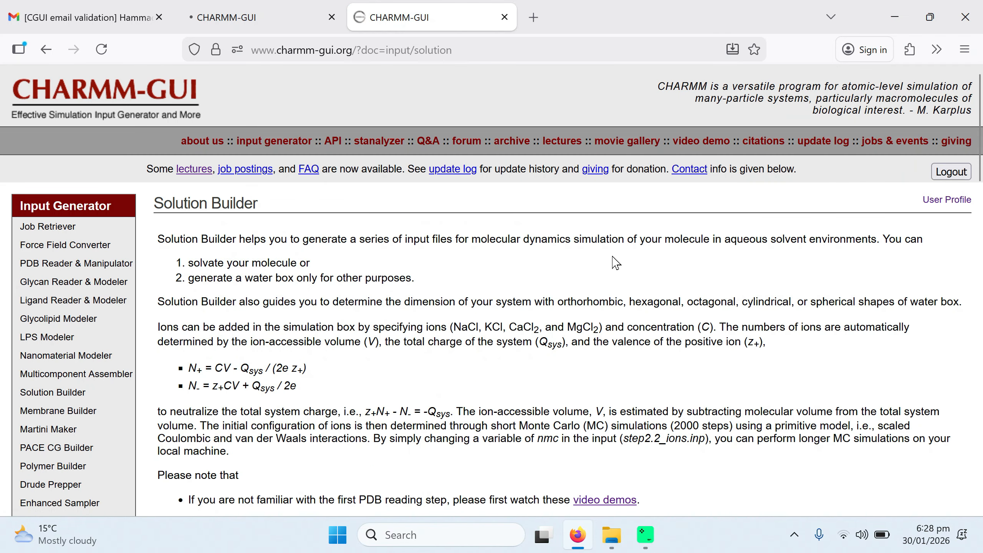
scroll(615, 263, down, 5)
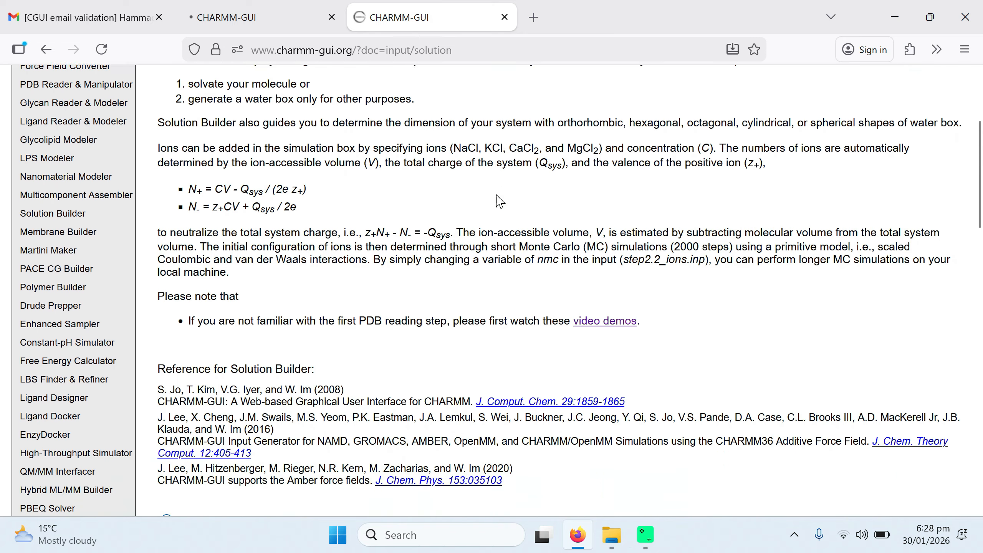
scroll(499, 201, down, 10)
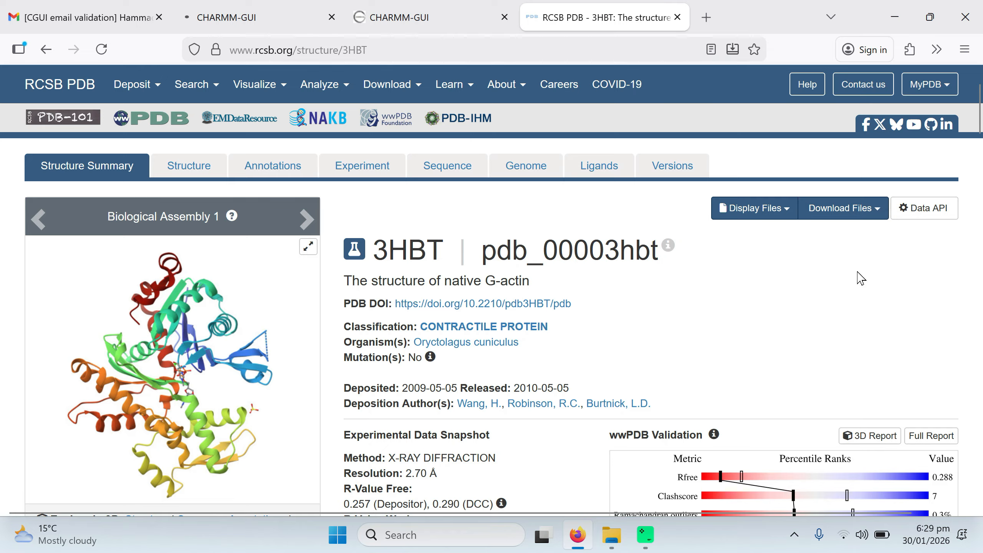
Step: Download the 3HBT structure from RCSB PDB in Legacy PDB Format and show the file in its folder
click(869, 217)
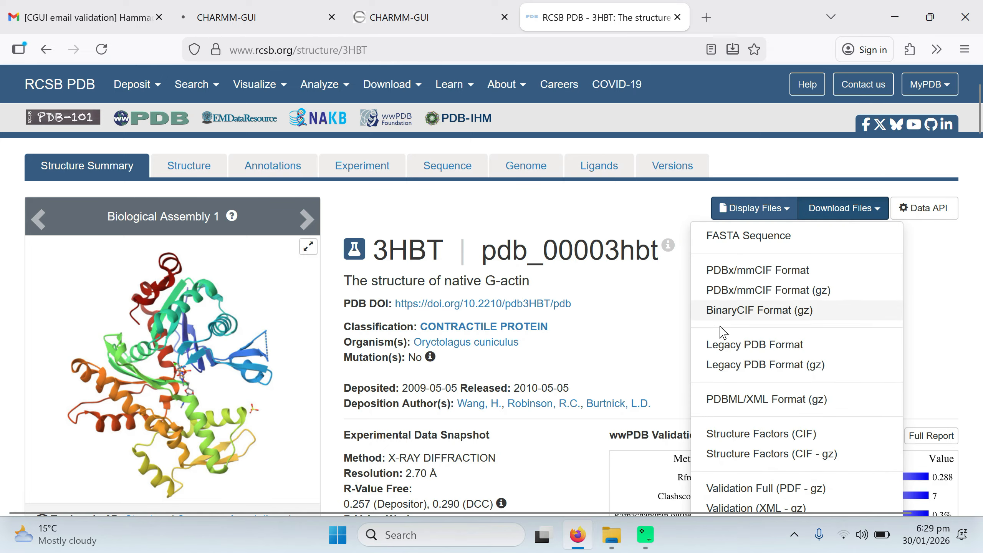
click(722, 345)
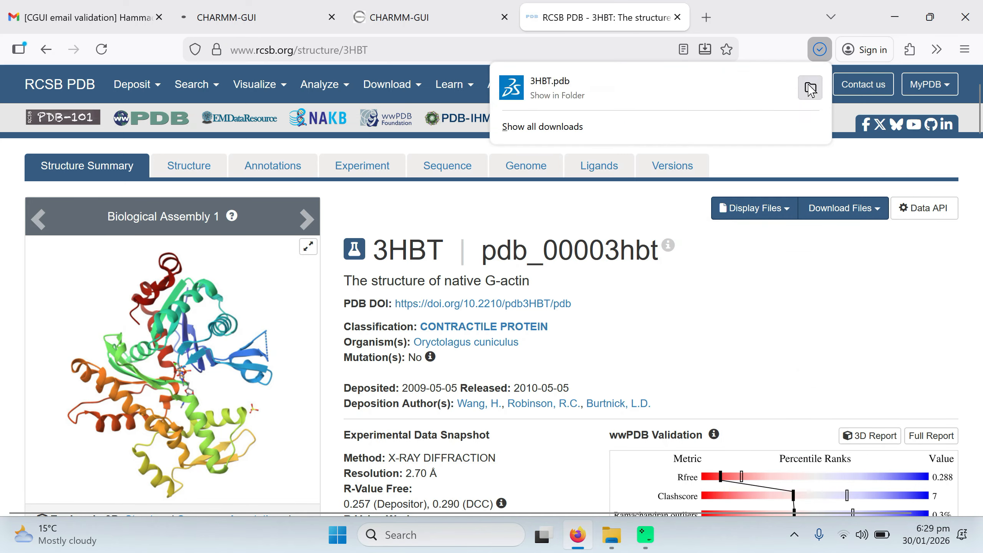
click(810, 87)
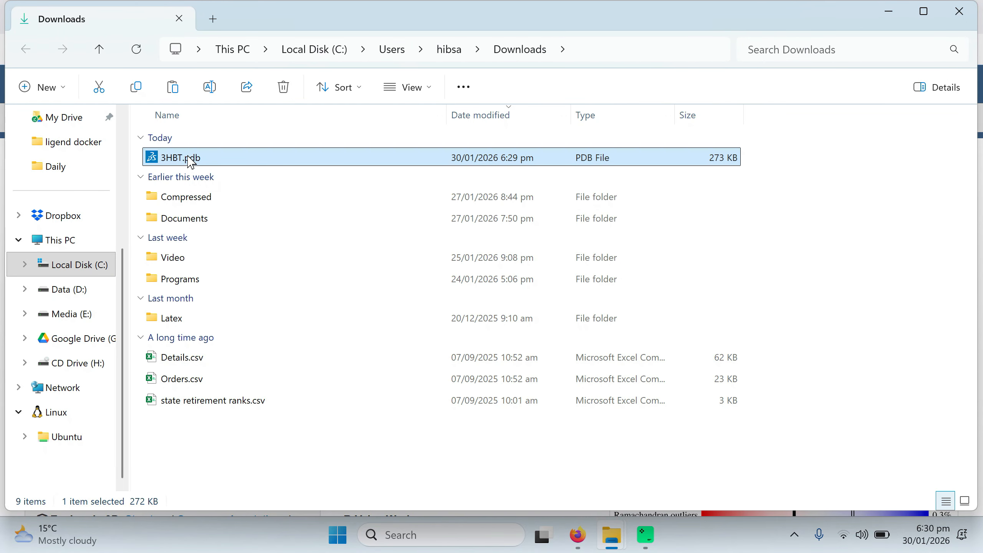
Step: Close the file explorer windows and open the desktop context menu
click(969, 17)
click(893, 16)
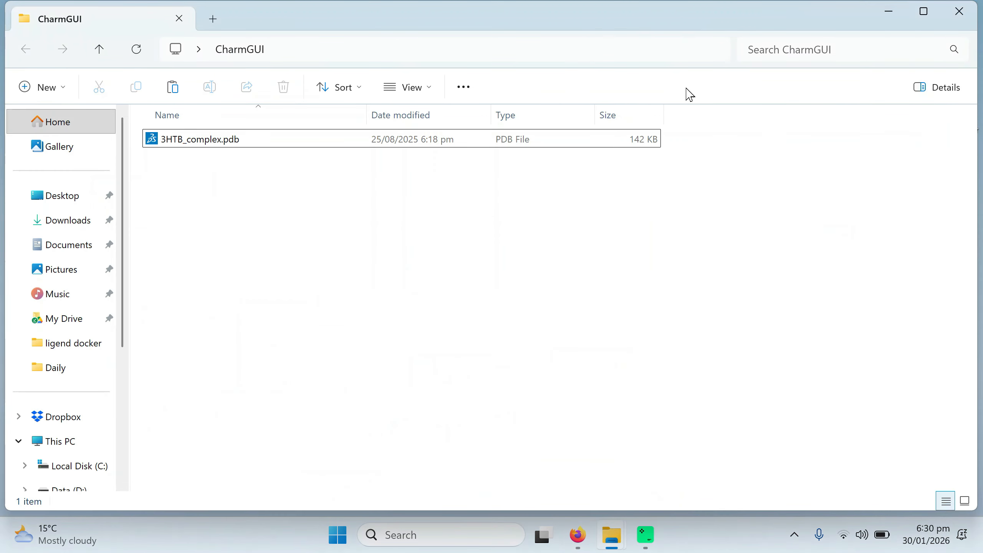
click(964, 17)
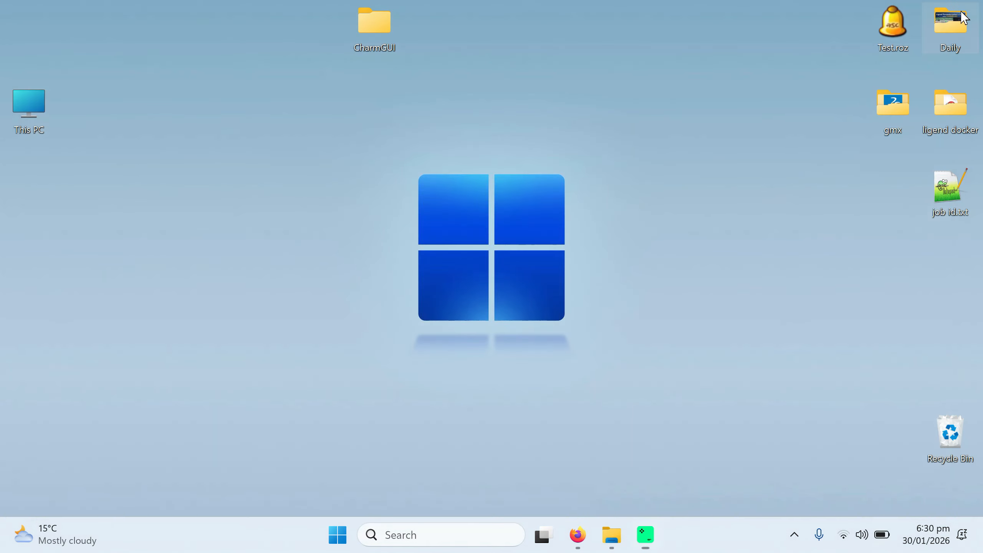
right_click(300, 95)
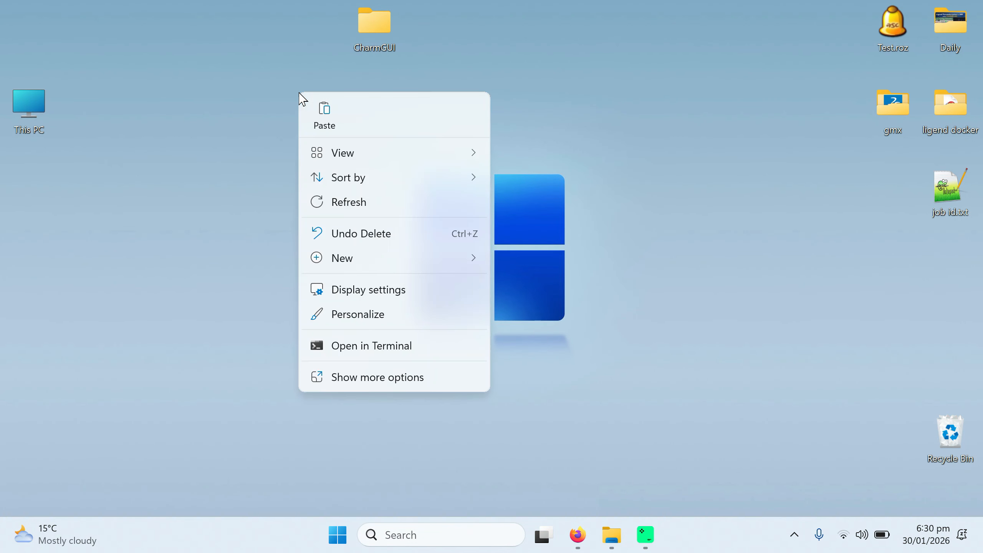
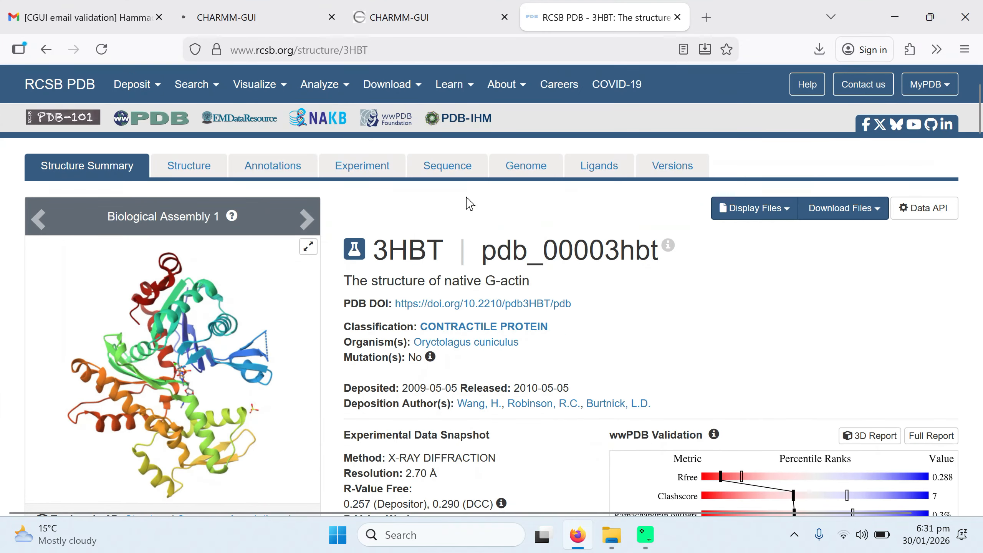
Step: Upload 3HBT.pdb from the Desktop gmx folder as the protein solution system's PDB file
click(450, 30)
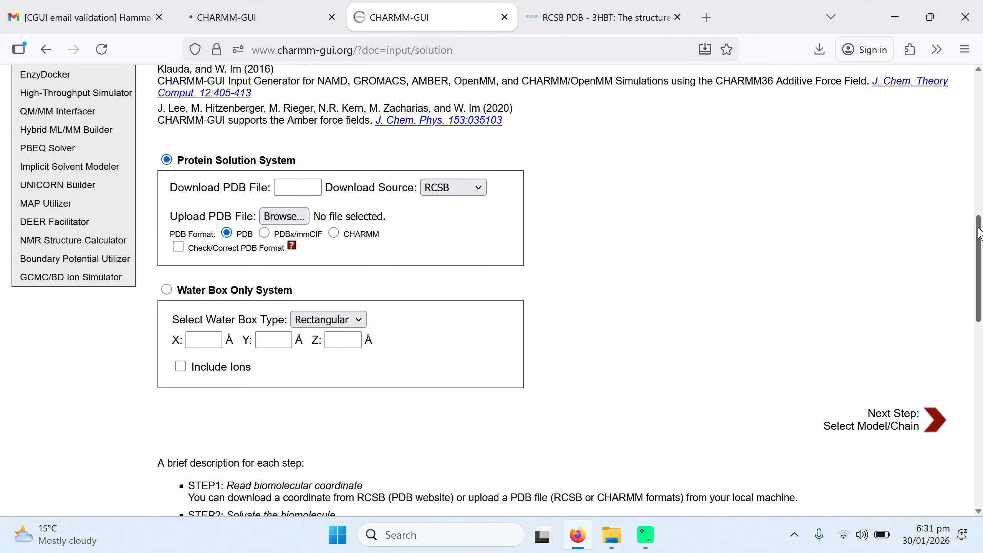
drag(979, 232, 495, 47)
drag(979, 104, 979, 251)
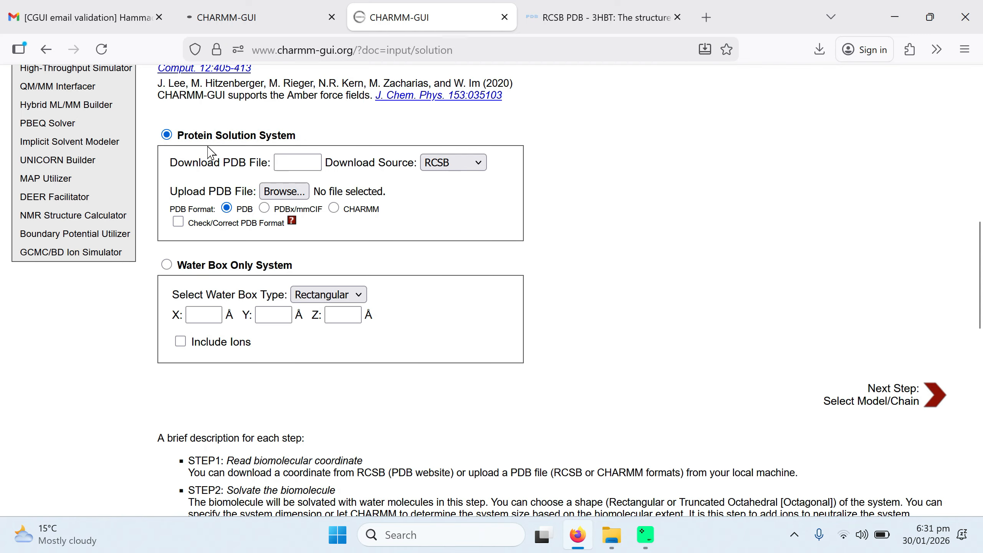
click(280, 195)
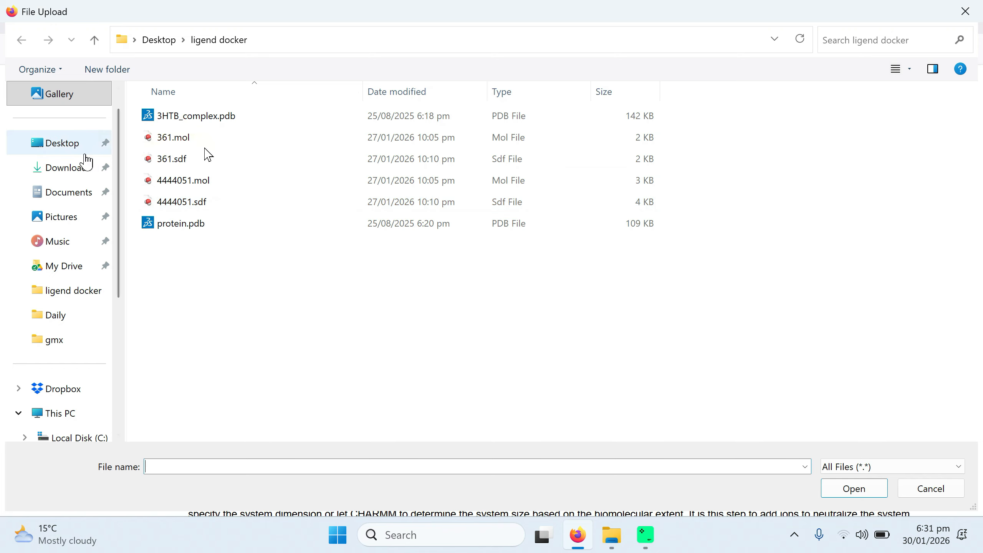
click(64, 149)
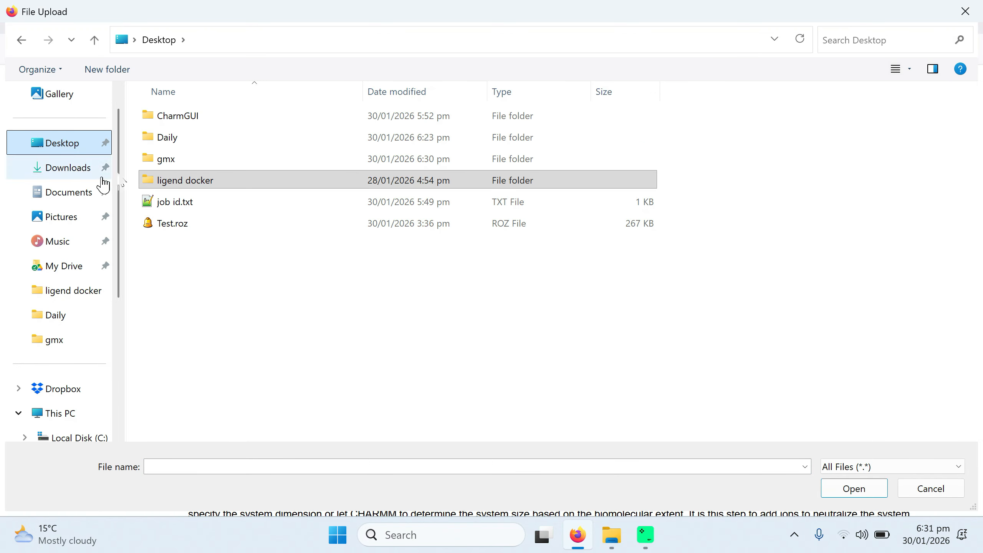
click(167, 167)
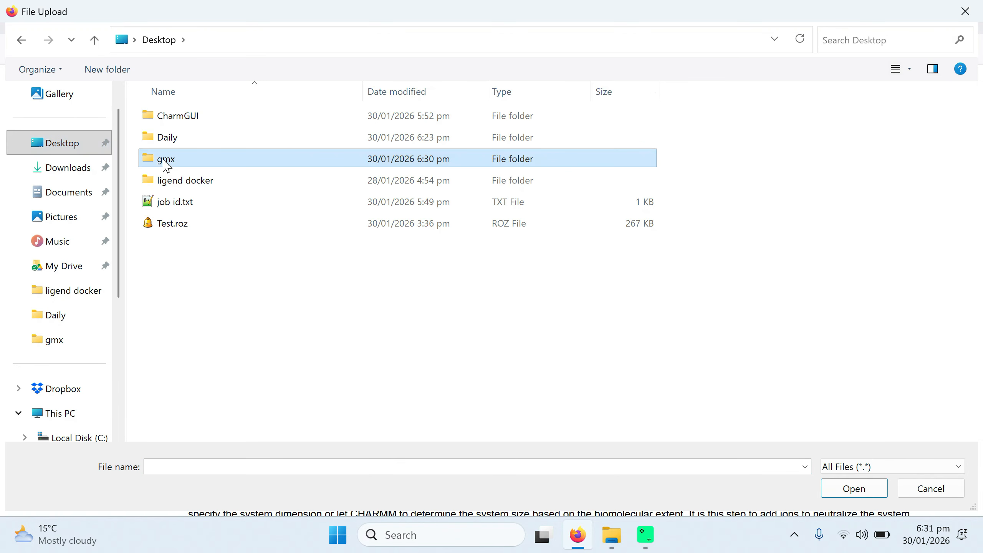
double_click(167, 166)
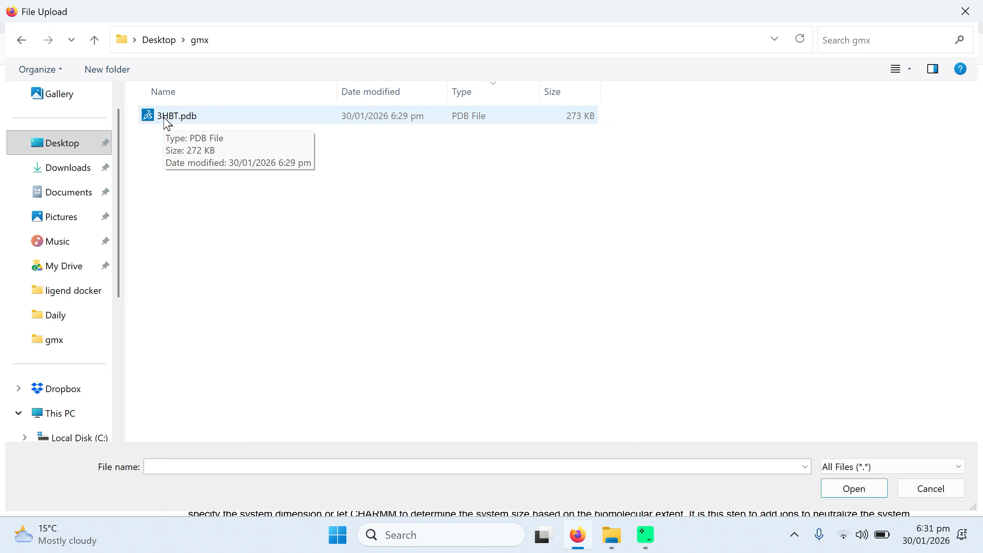
double_click(167, 117)
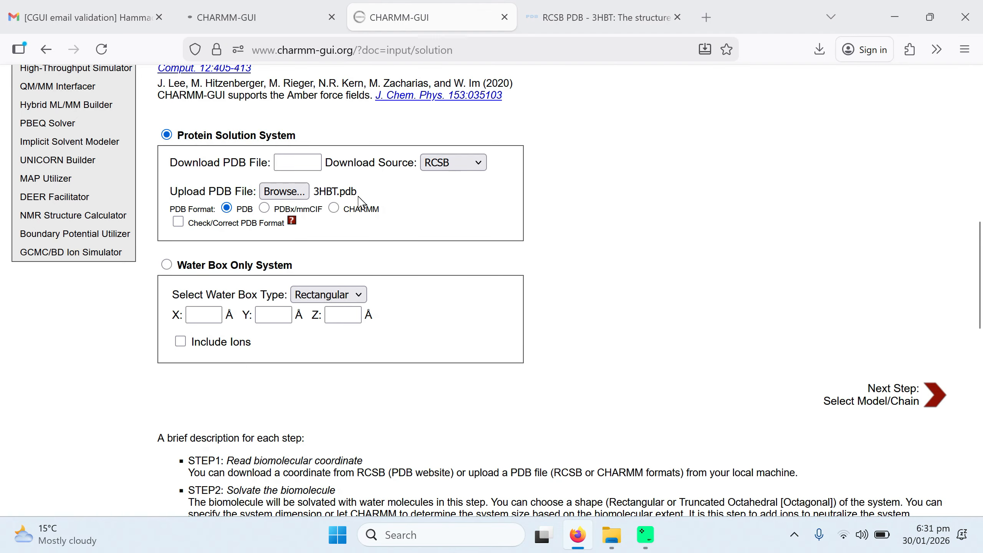
Step: Advance to model/chain selection with the uploaded 3HBT file and review its listed chains
click(323, 194)
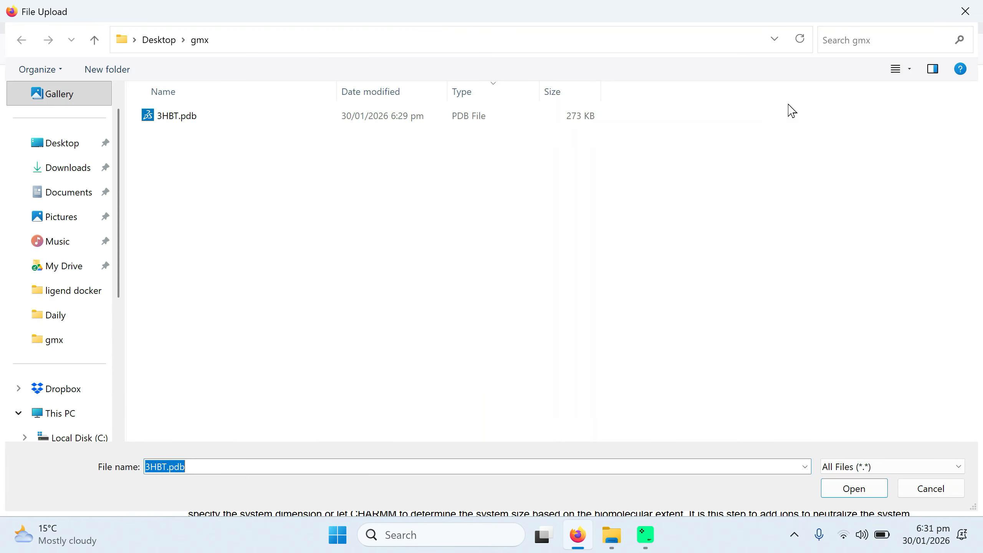
click(965, 12)
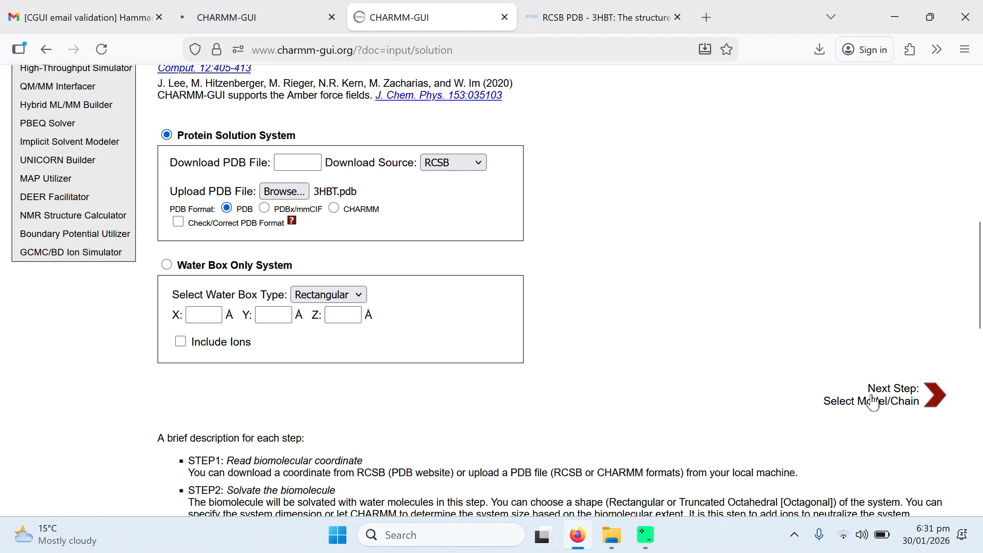
click(896, 396)
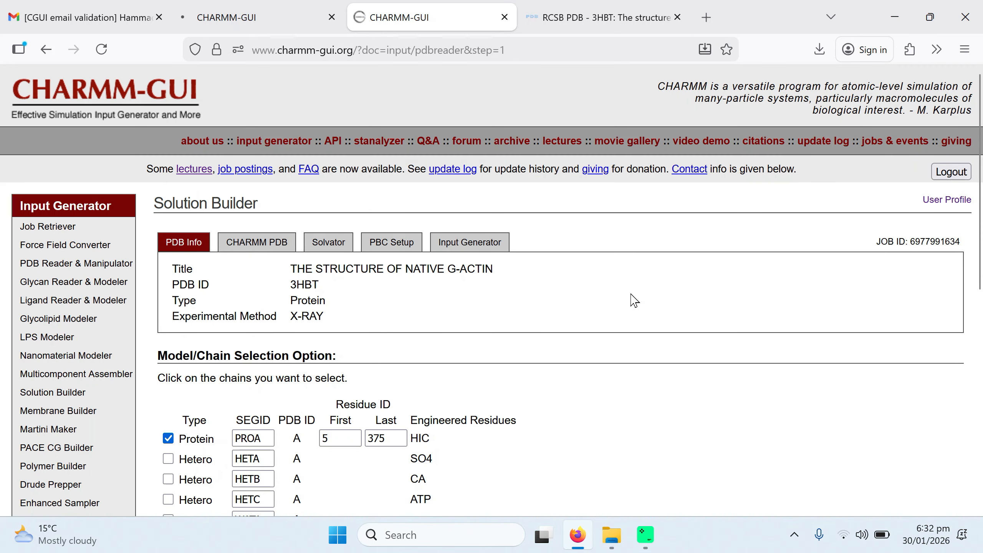
scroll(634, 300, down, 3)
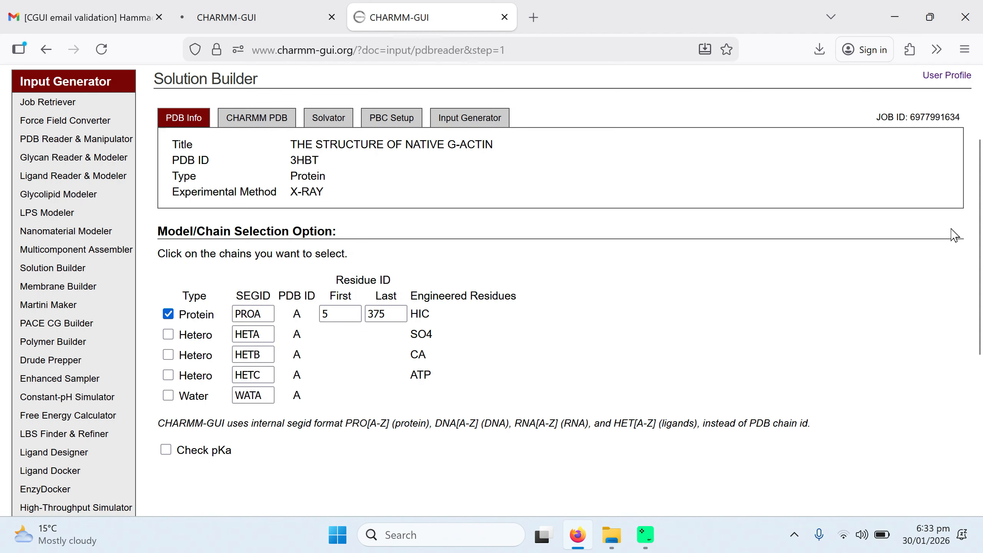
drag(979, 259, 979, 282)
scroll(494, 176, down, 5)
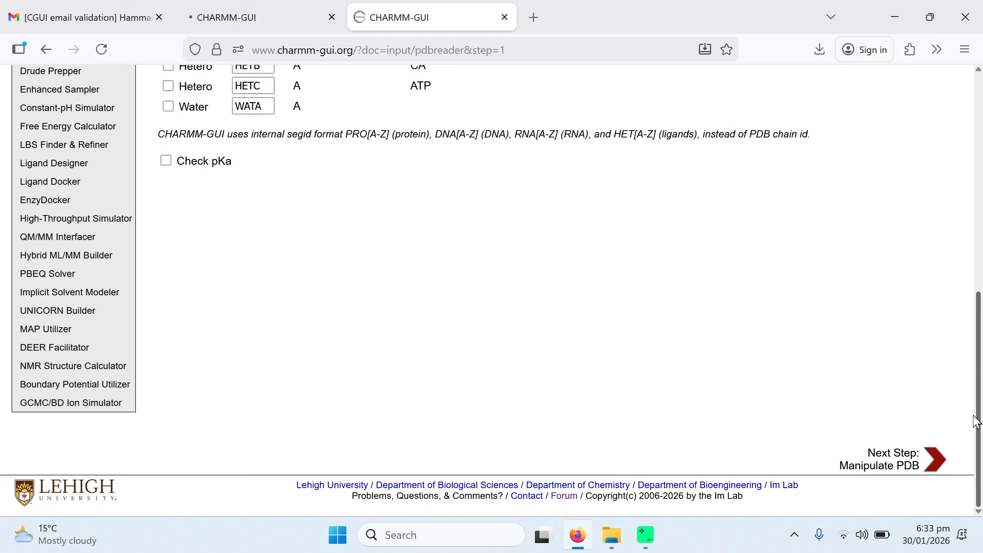
scroll(494, 176, up, 1)
scroll(493, 171, up, 7)
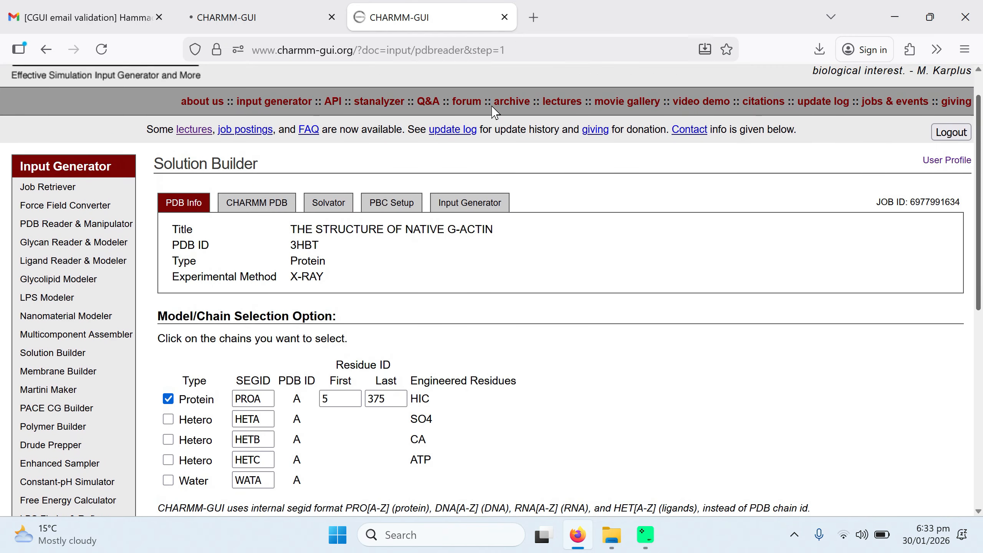
scroll(494, 112, down, 1)
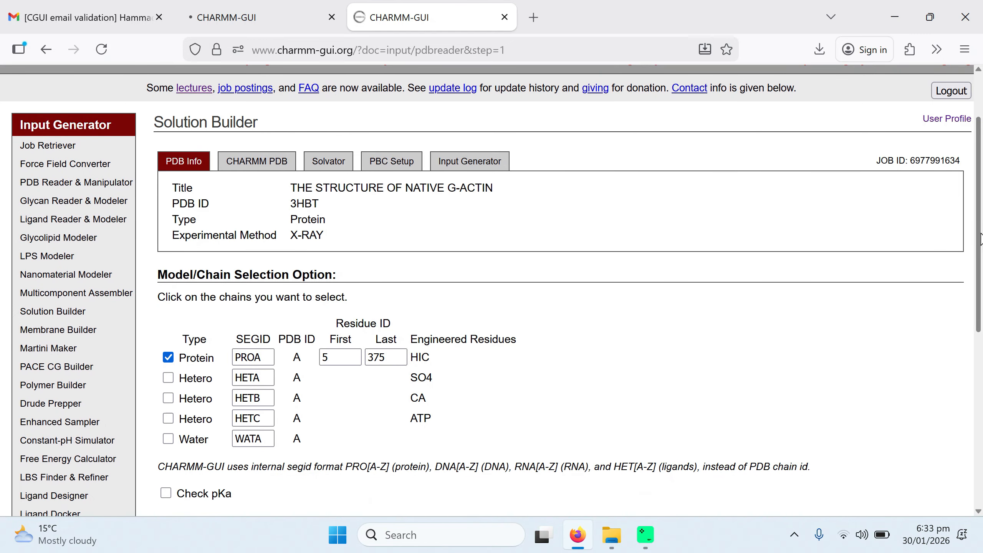
Step: Return to the Solution Builder start page and upload mycomplex.pdb from the gmx folder instead
click(46, 49)
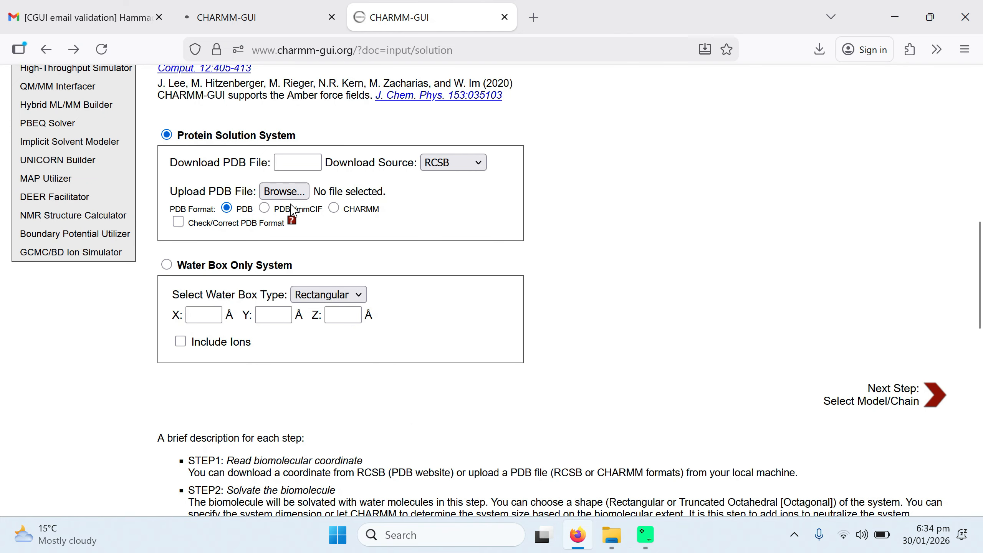
click(289, 193)
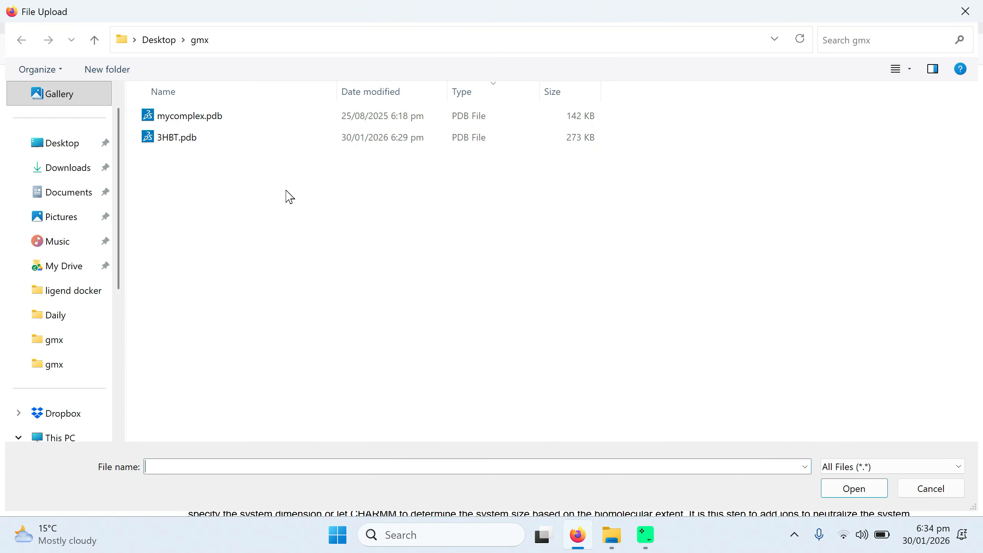
click(179, 126)
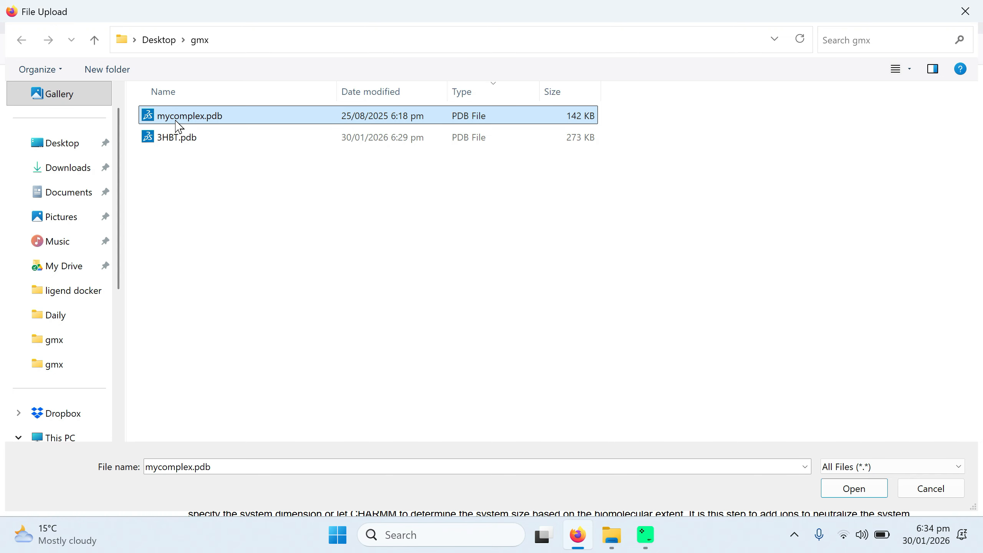
double_click(179, 127)
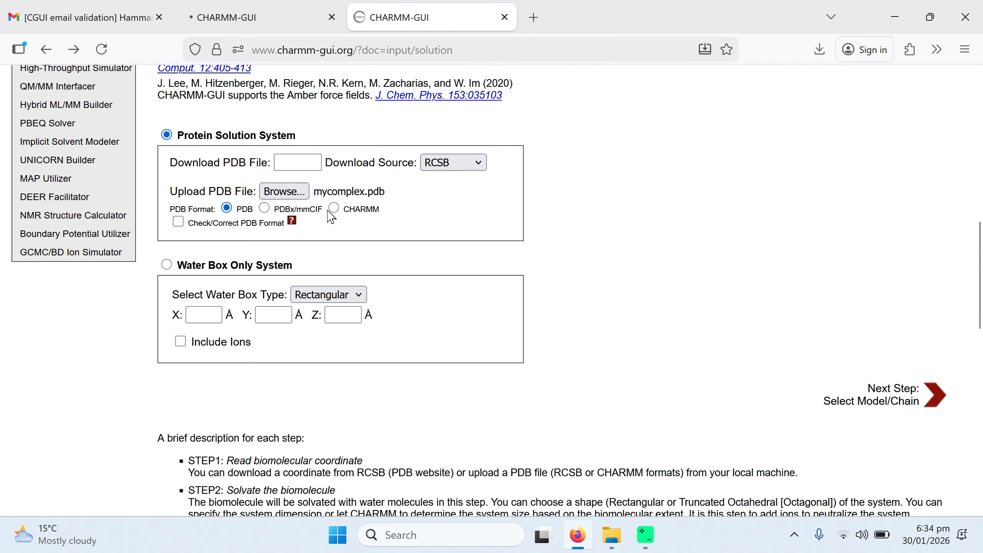
Step: Advance through model/chain selection with both the protein chain and the JZ4 hetero chain selected
click(879, 401)
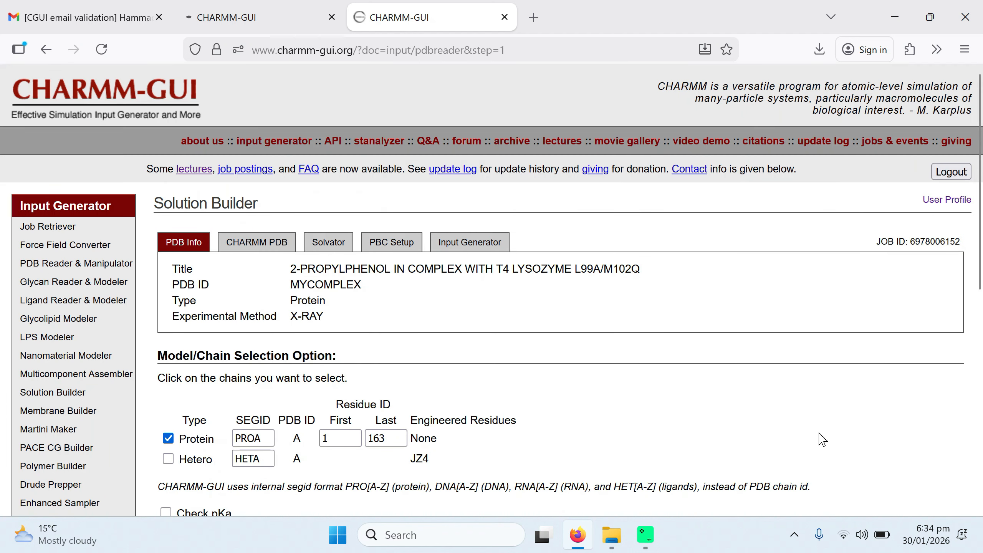
scroll(821, 438, down, 1)
scroll(821, 439, down, 3)
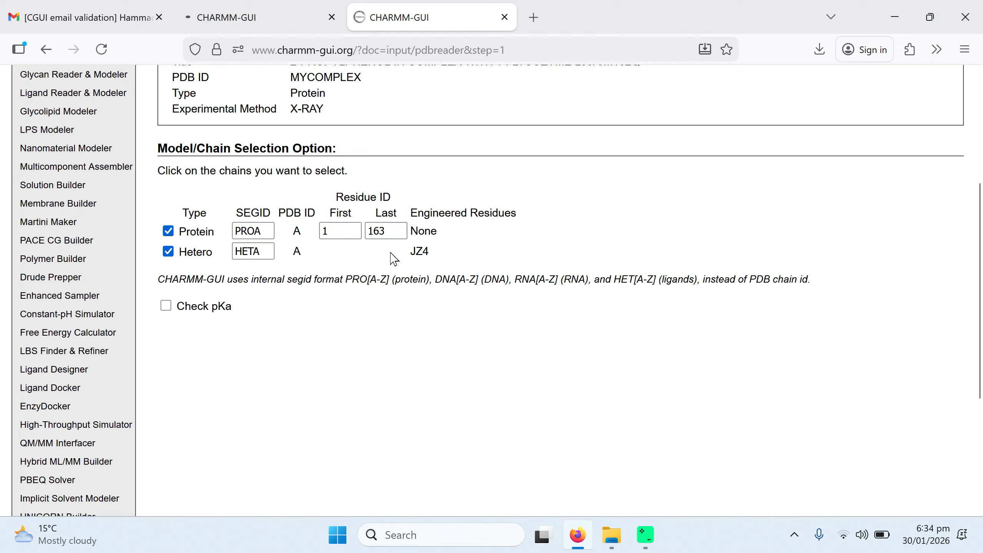
scroll(407, 253, down, 5)
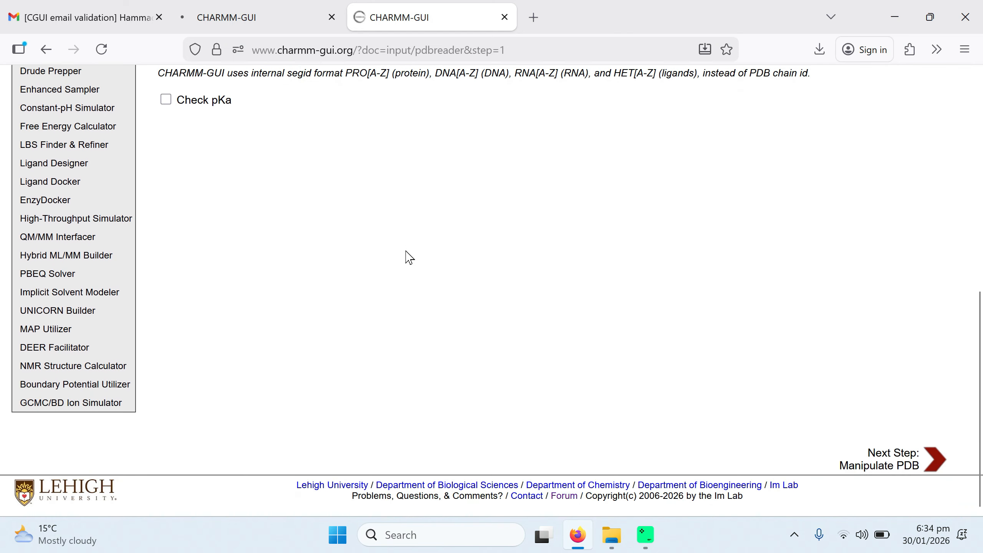
click(893, 463)
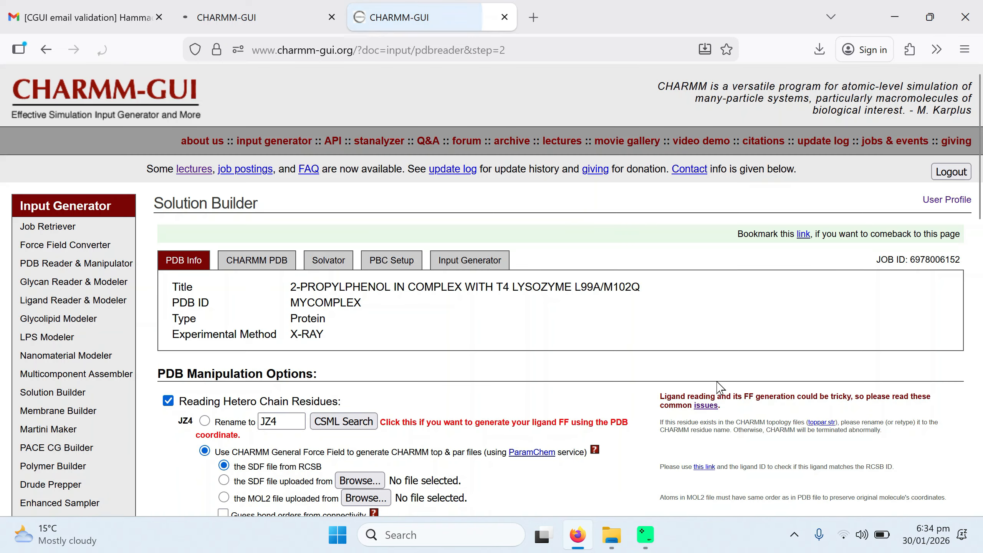
Step: Review the JZ4 ligand force-field options and select the PROA 164-164 missing residue for modelling
scroll(710, 322, down, 5)
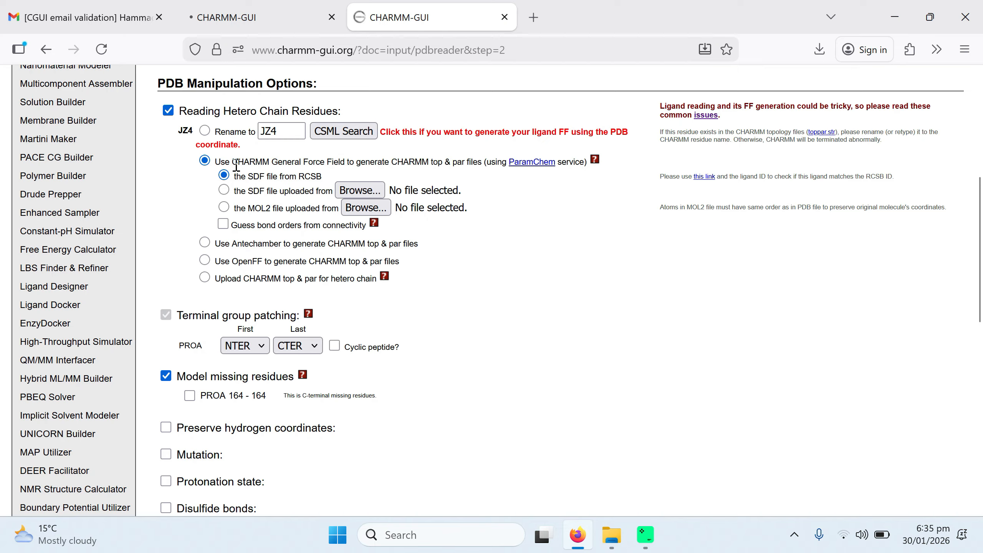
drag(236, 165, 458, 160)
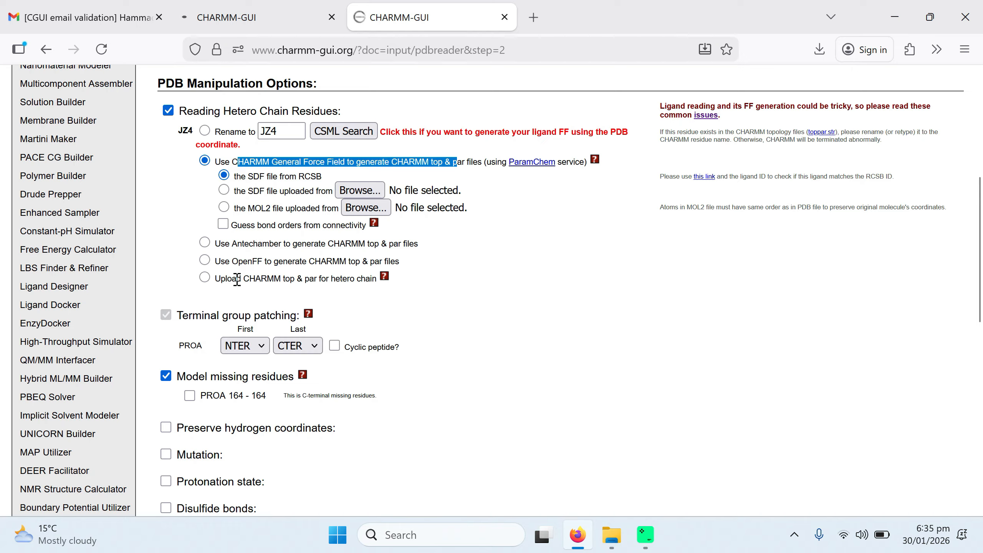
drag(235, 258, 260, 260)
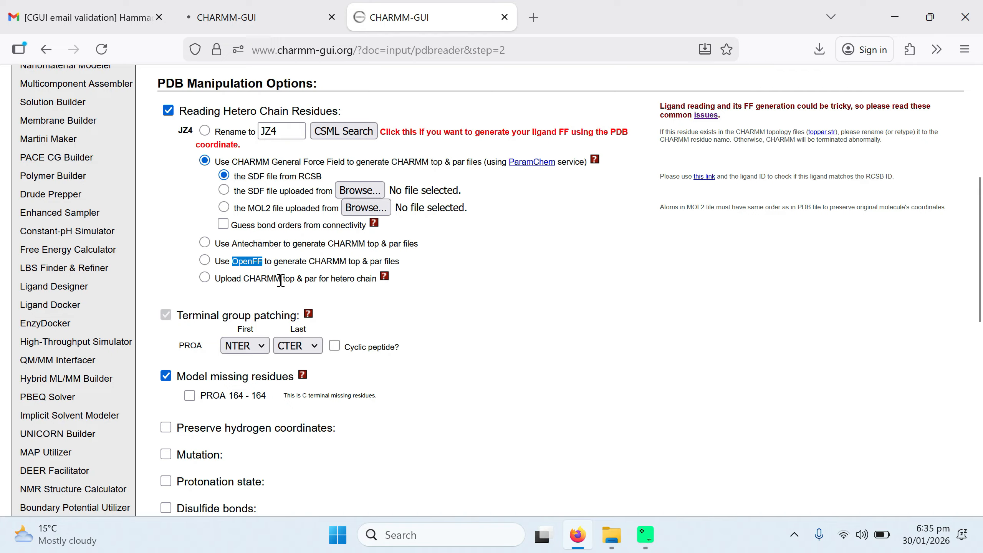
click(169, 205)
scroll(547, 326, down, 4)
scroll(548, 327, down, 1)
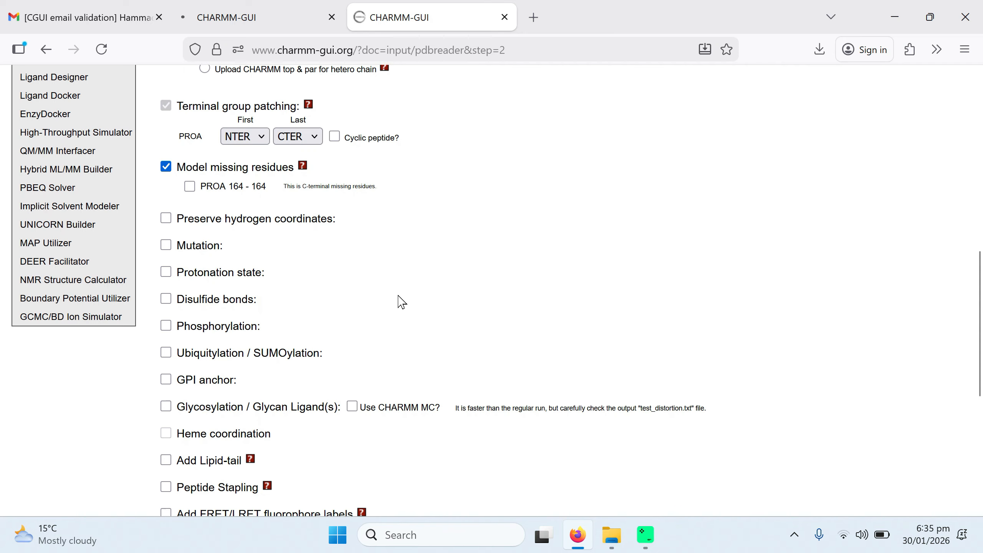
scroll(398, 296, down, 1)
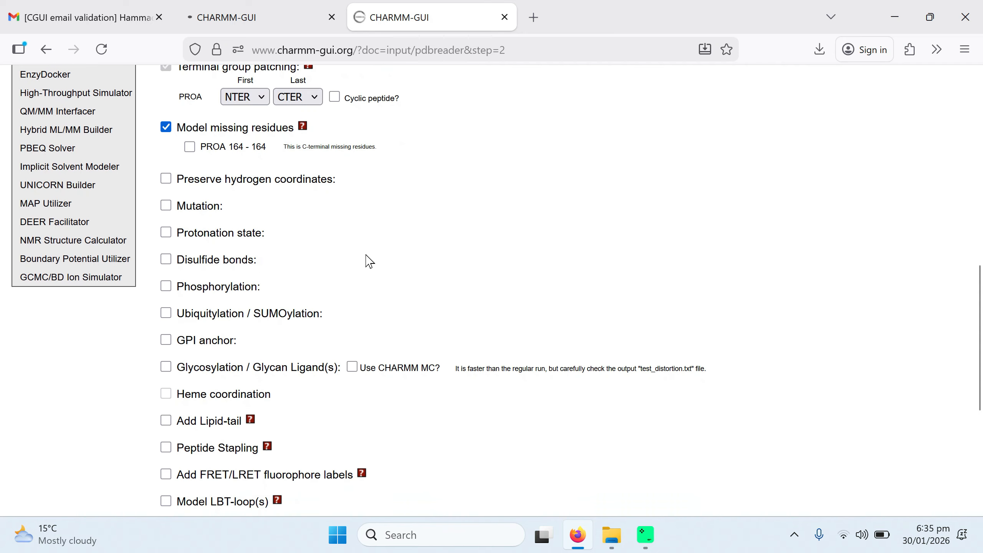
click(188, 148)
scroll(444, 222, down, 2)
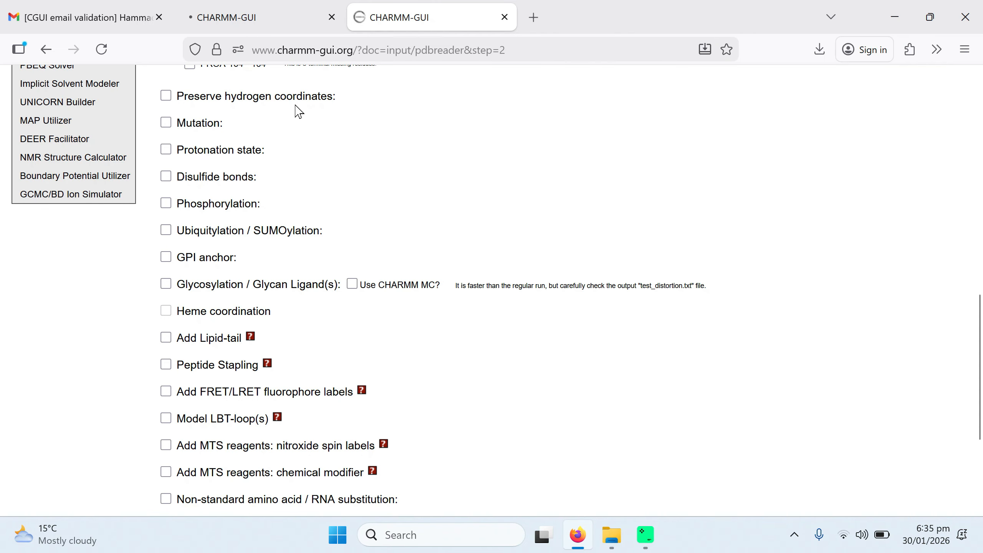
Step: Toggle the Mutation and Protonation state options on and off to preview their settings
click(165, 124)
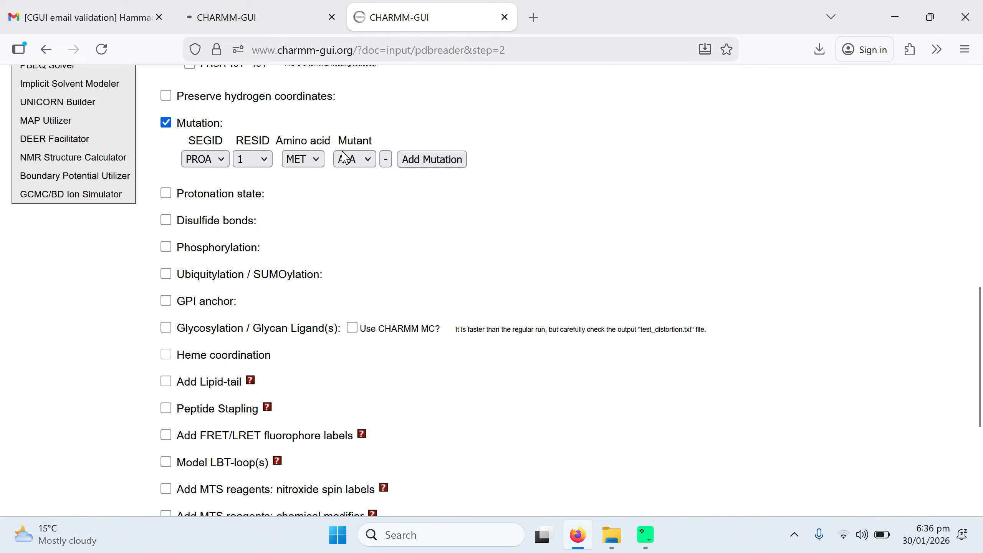
click(166, 124)
click(167, 150)
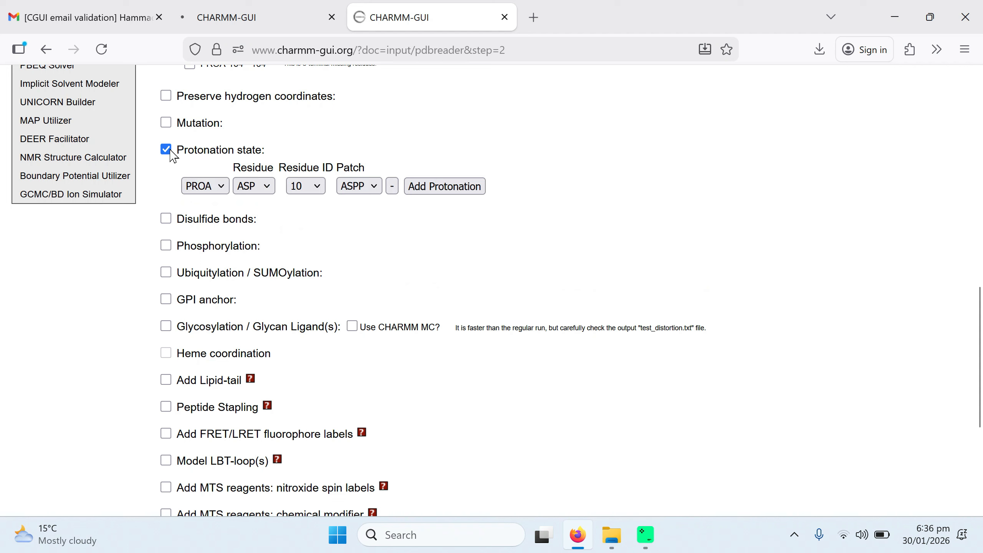
click(166, 150)
Step: Toggle the Disulfide bonds, Phosphorylation and Ubiquitylation/SUMOylation options on and off
click(165, 178)
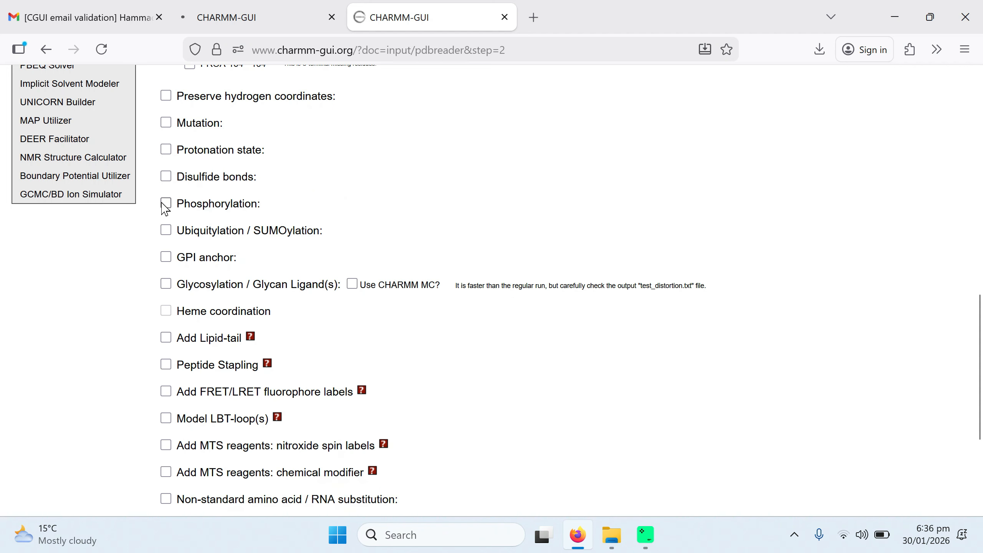
click(166, 203)
click(166, 203)
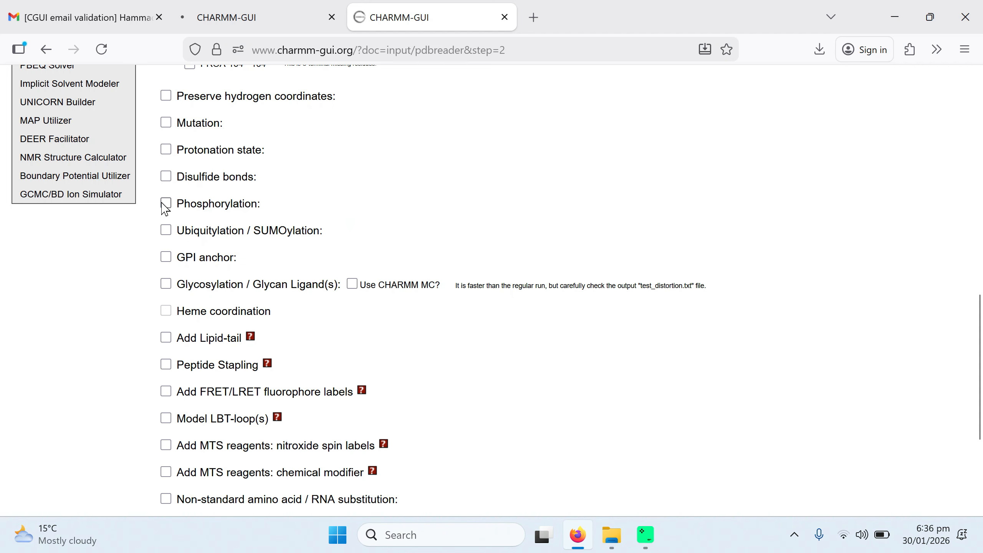
click(165, 231)
click(165, 231)
scroll(94, 296, down, 4)
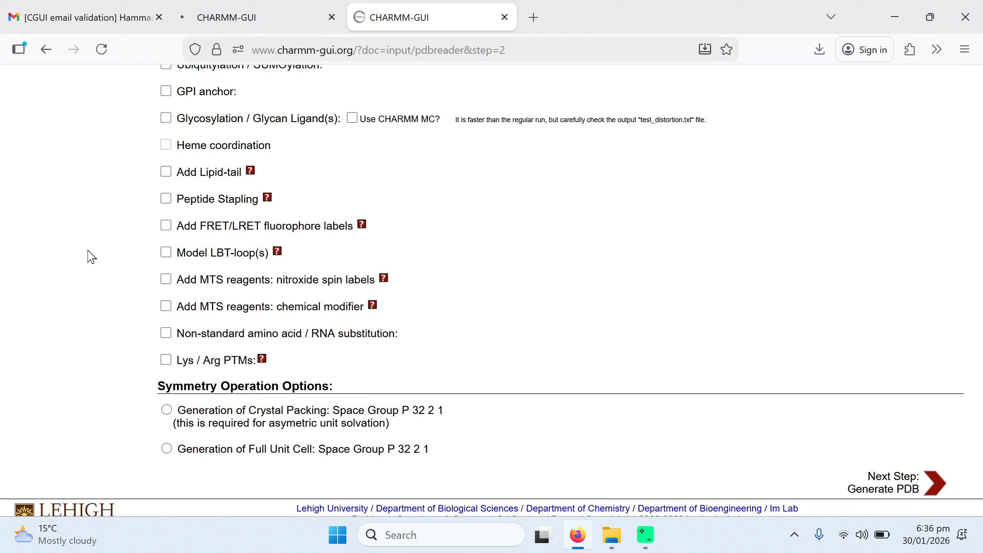
Step: Toggle Add Lipid-tail on and off to preview its lipid-tail settings
click(166, 172)
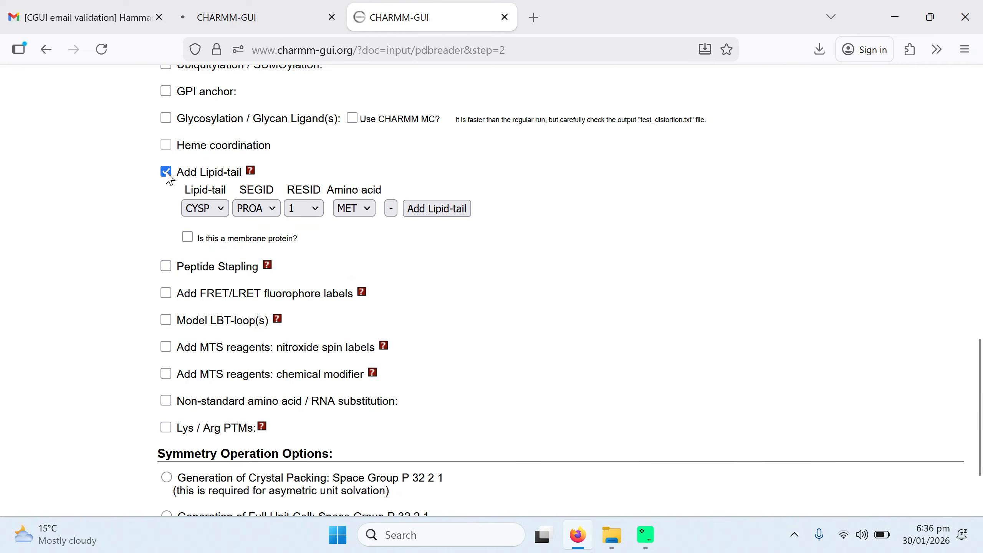
click(166, 172)
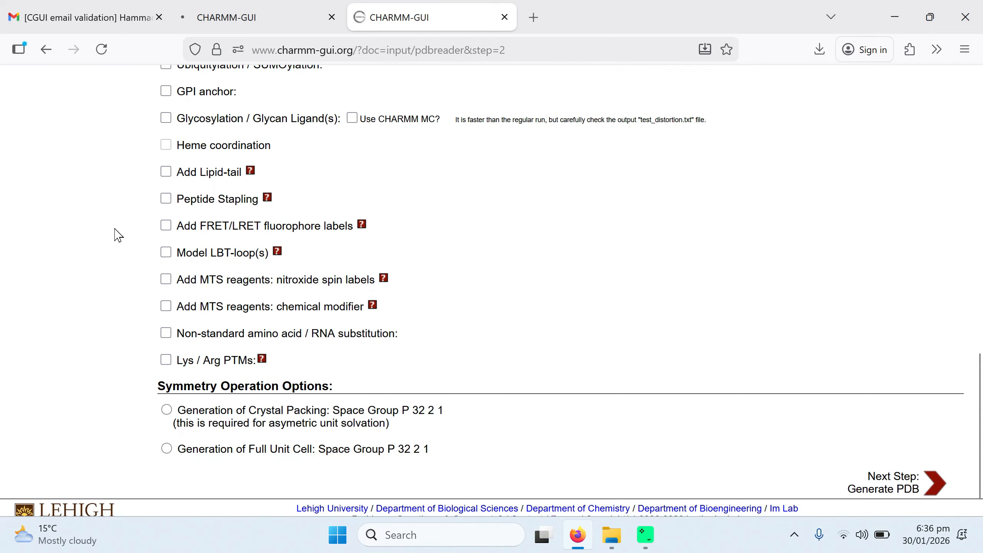
scroll(115, 233, down, 1)
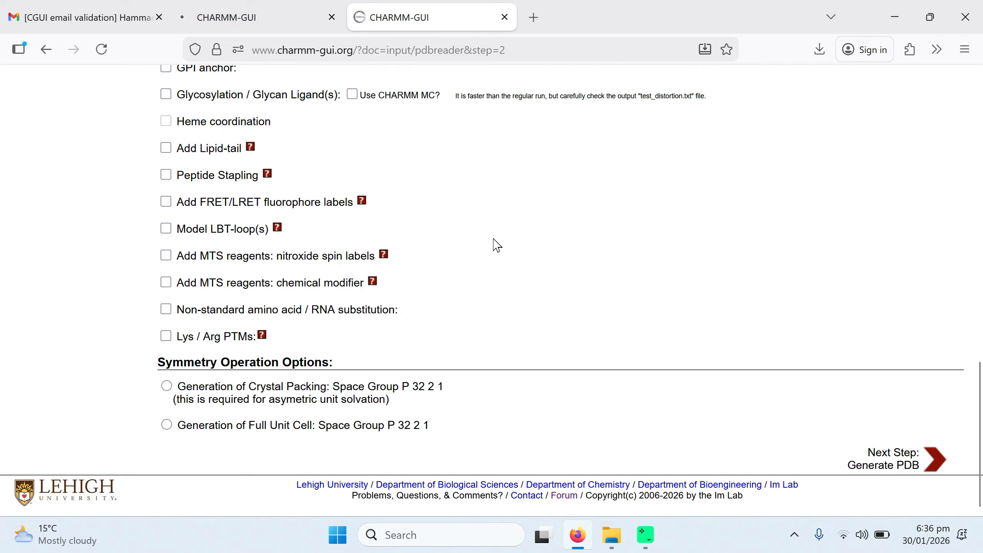
Step: Proceed to generate the CHARMM PDB with the chosen PDB manipulation options
scroll(528, 277, up, 1)
scroll(530, 277, up, 8)
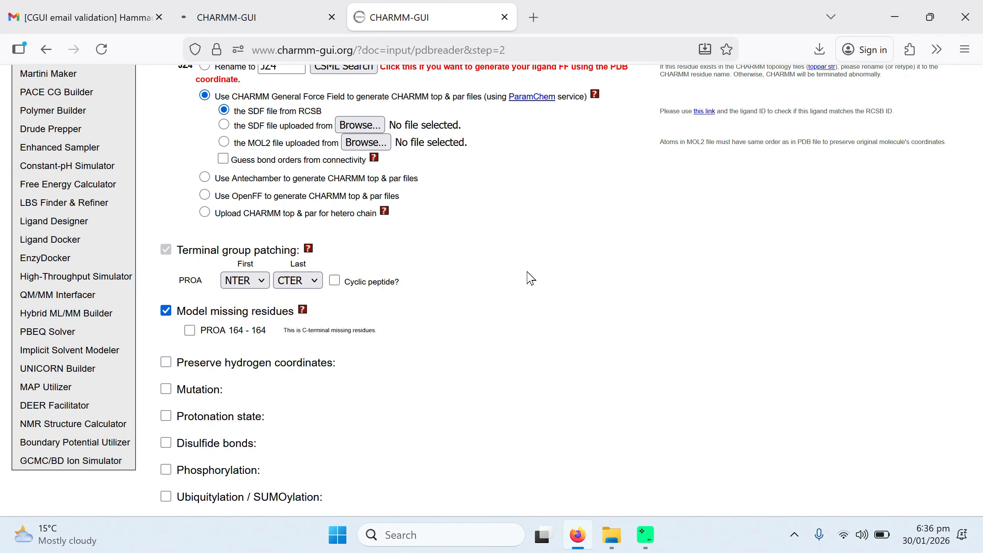
scroll(603, 312, down, 9)
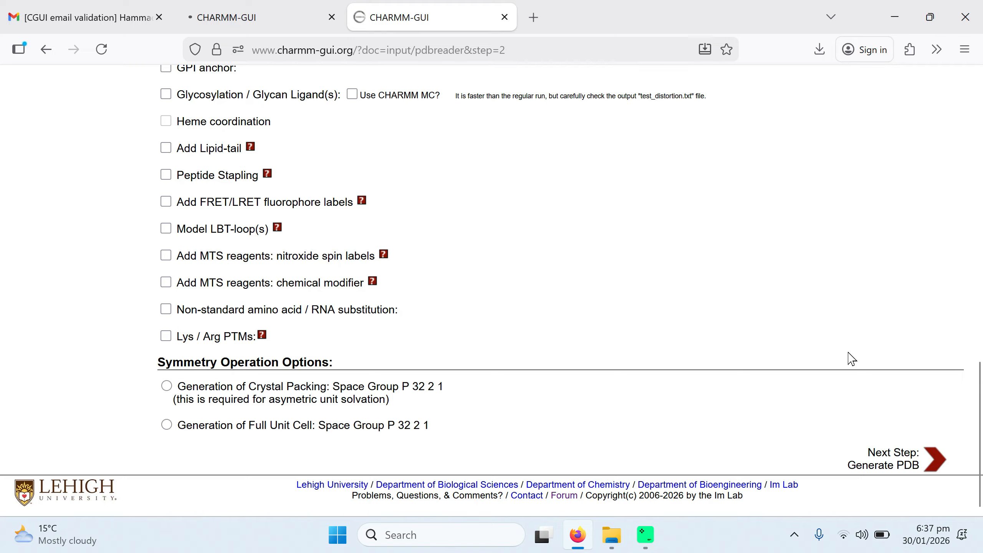
scroll(772, 282, up, 1)
scroll(775, 288, down, 1)
click(895, 461)
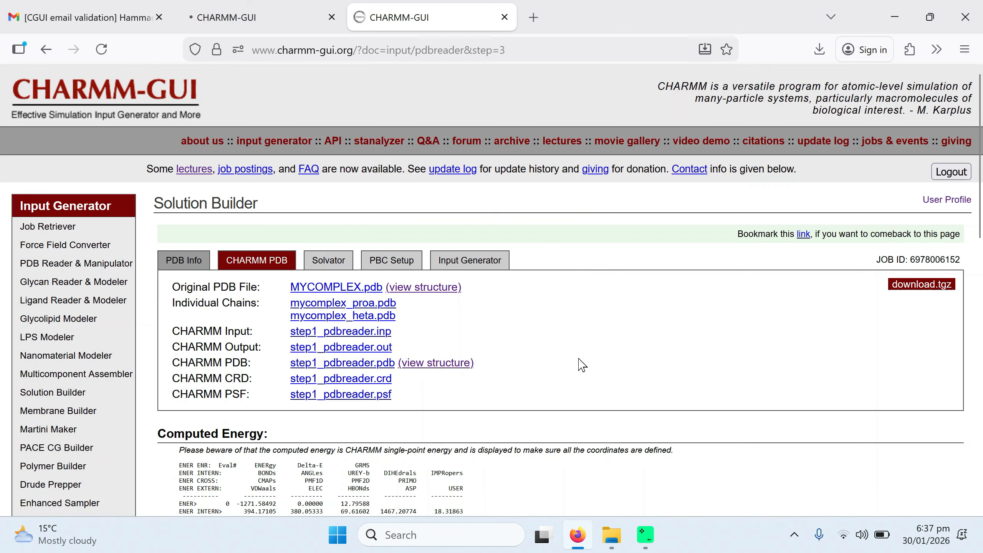
Step: Open and rotate the generated CHARMM PDB structure in the 3D viewer, then close it
scroll(632, 351, down, 3)
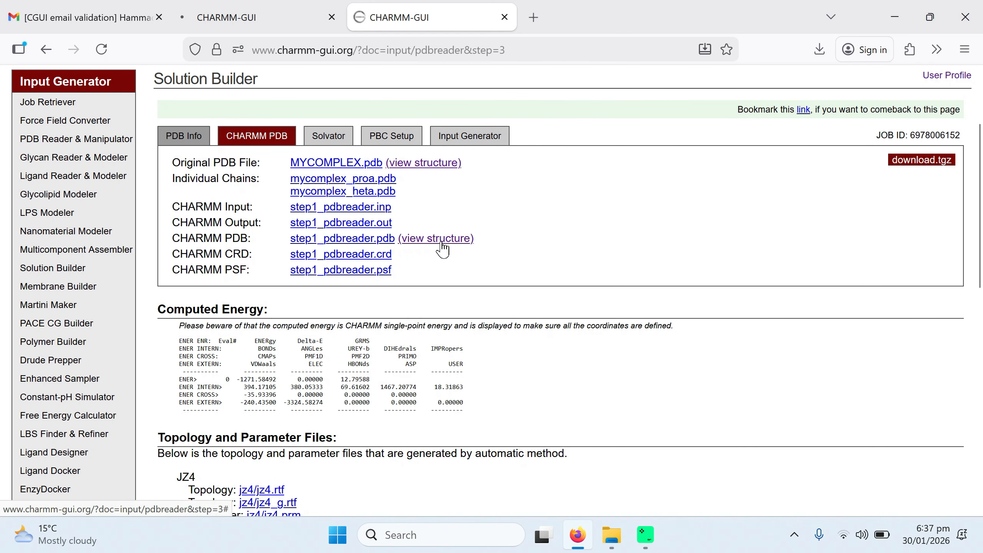
click(434, 239)
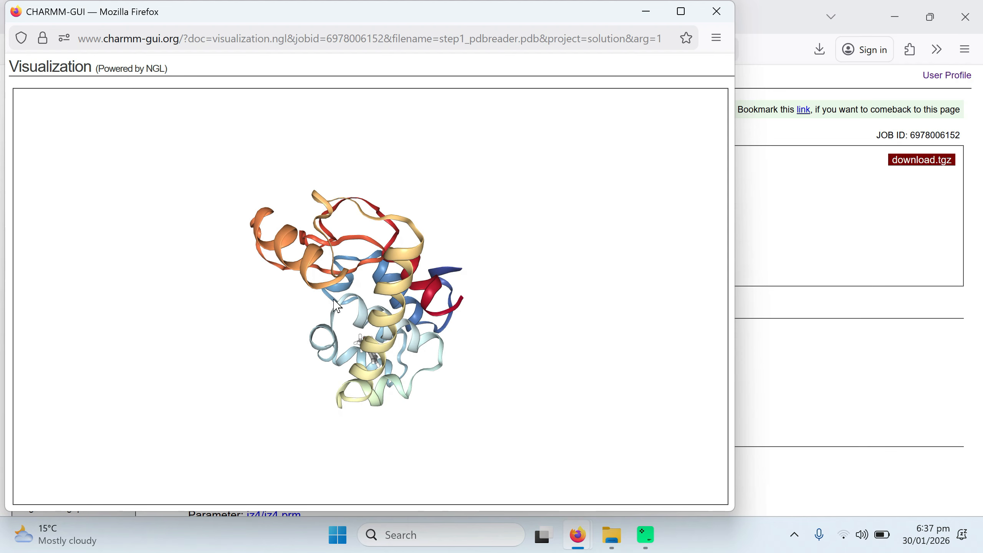
drag(380, 268, 313, 267)
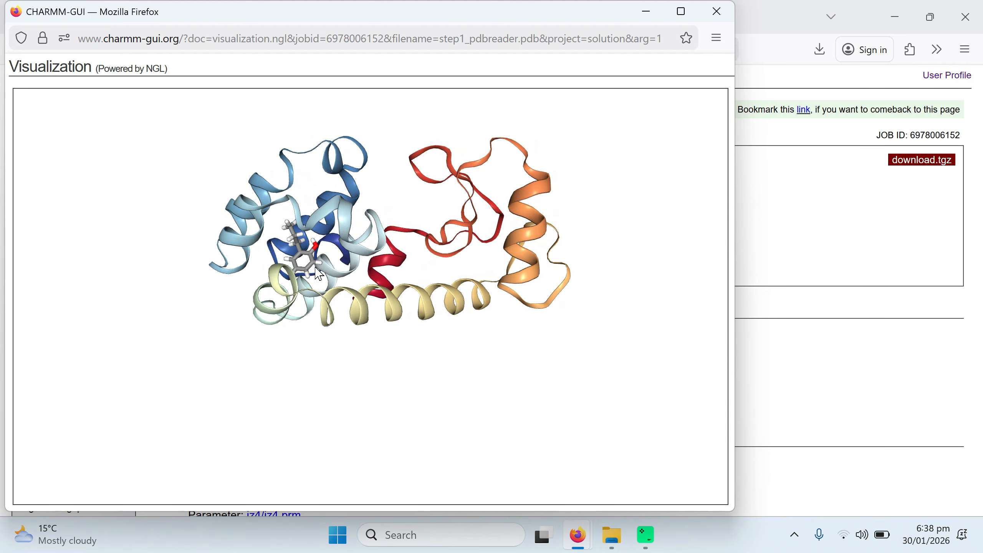
click(716, 11)
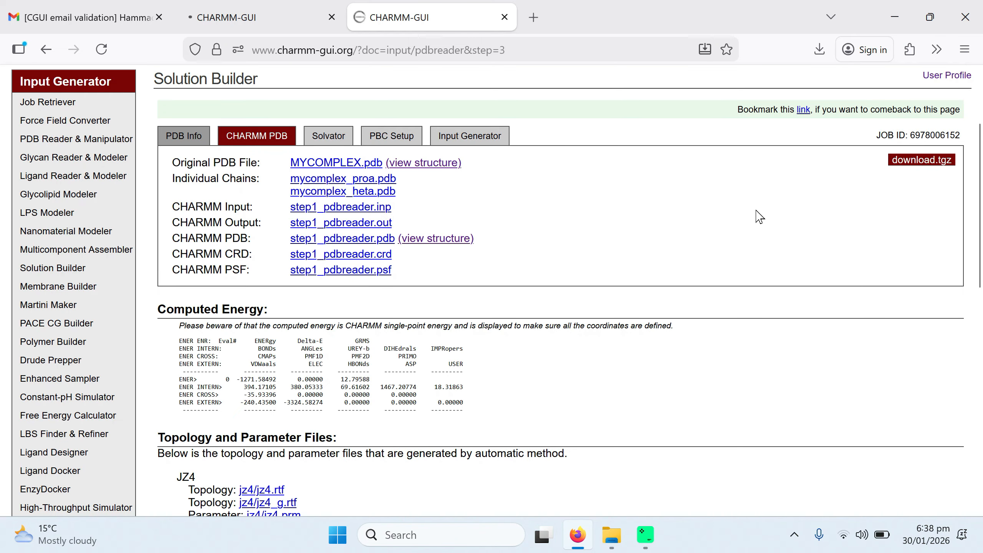
Step: Switch the waterbox option to Specify Waterbox Size and back to Fit Waterbox Size to Protein Size
scroll(759, 217, down, 7)
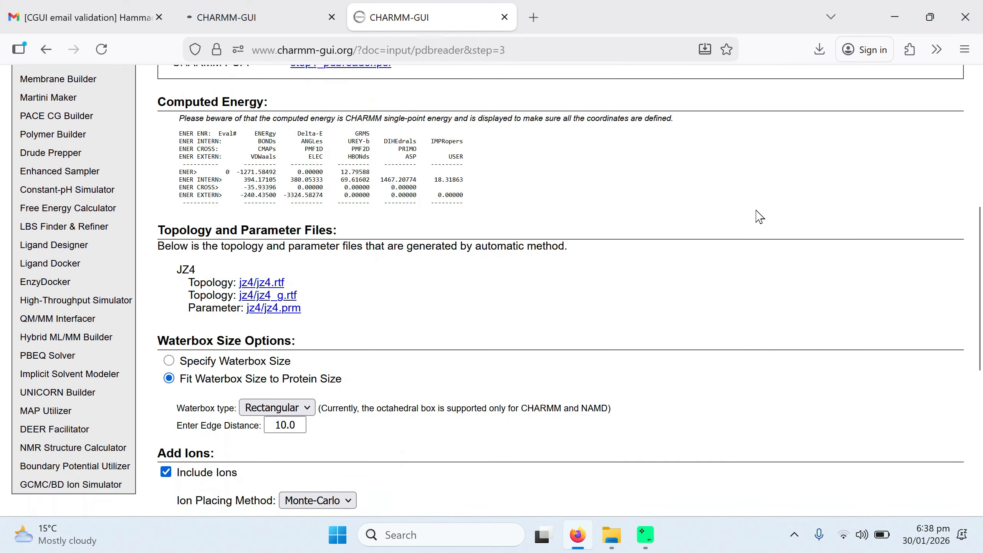
scroll(759, 217, down, 1)
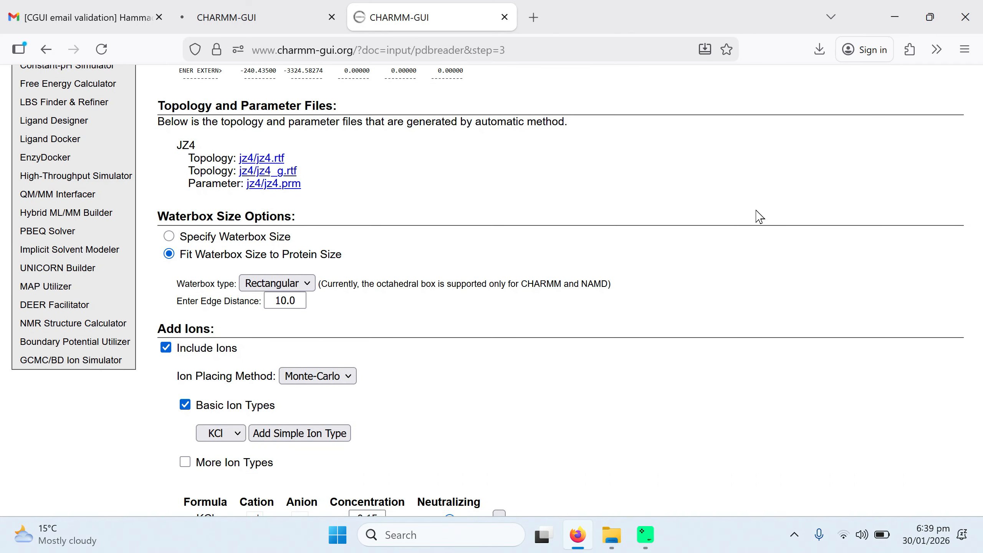
scroll(534, 188, up, 1)
scroll(494, 187, up, 2)
scroll(399, 237, down, 2)
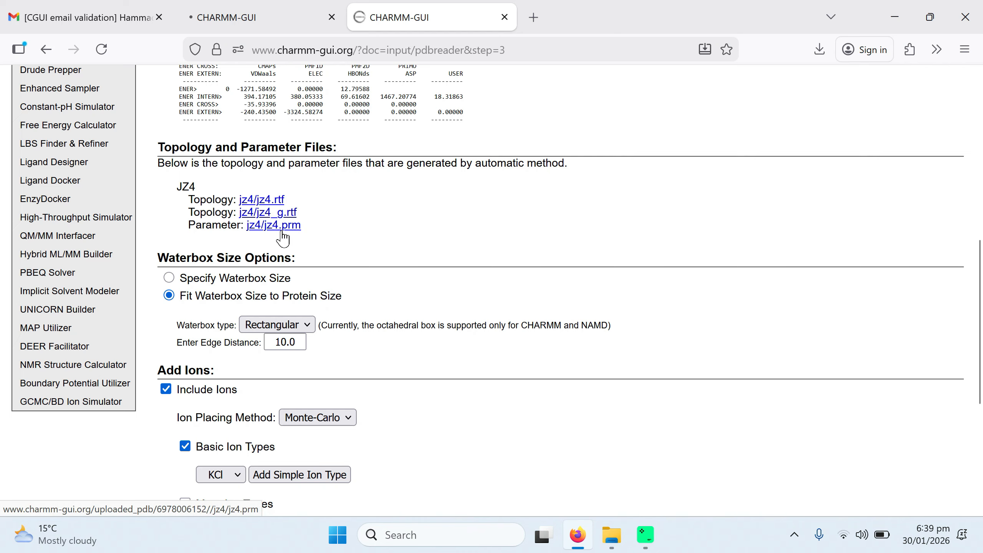
scroll(365, 233, down, 3)
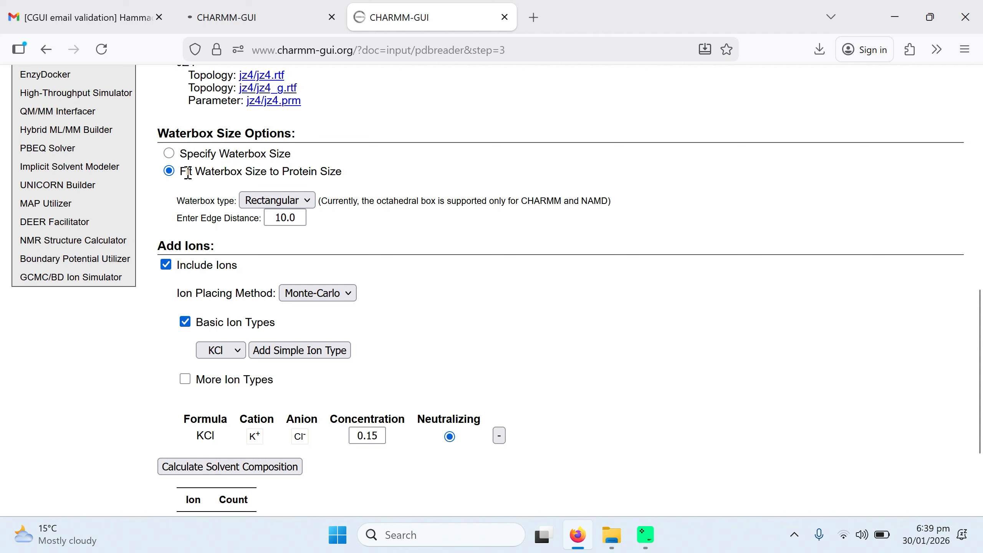
click(169, 156)
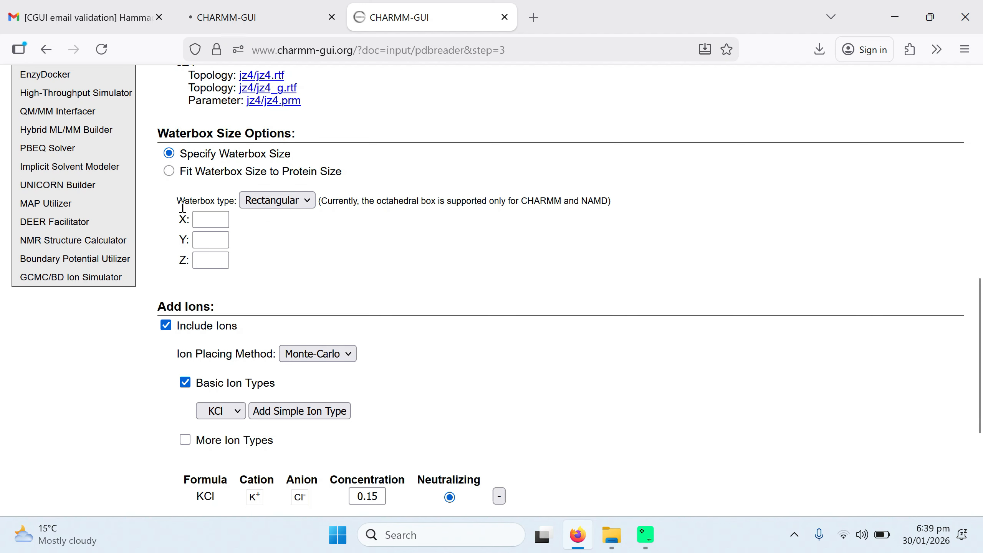
click(169, 172)
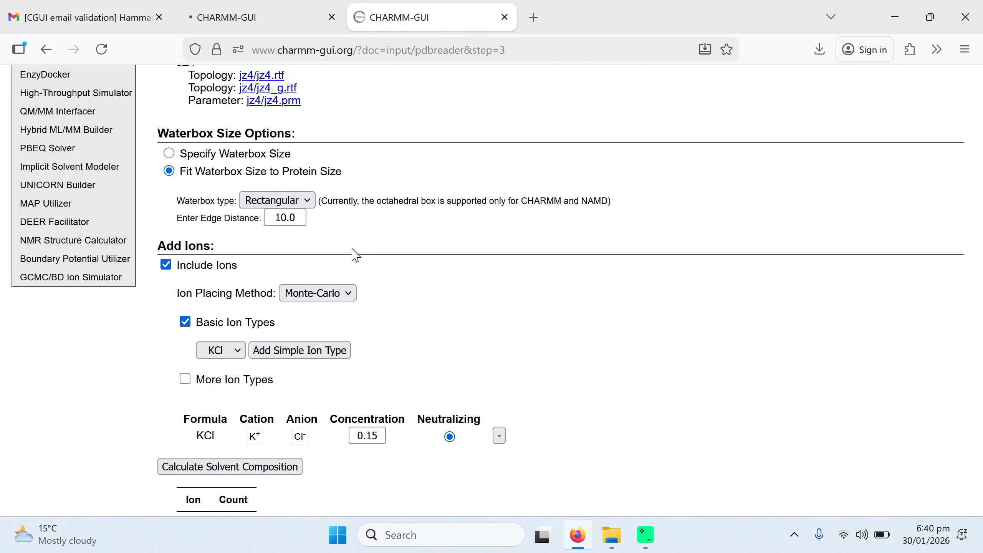
Step: Open the ion placing method list, then switch the basic ion type to NaCl and back to KCl
scroll(366, 261, down, 3)
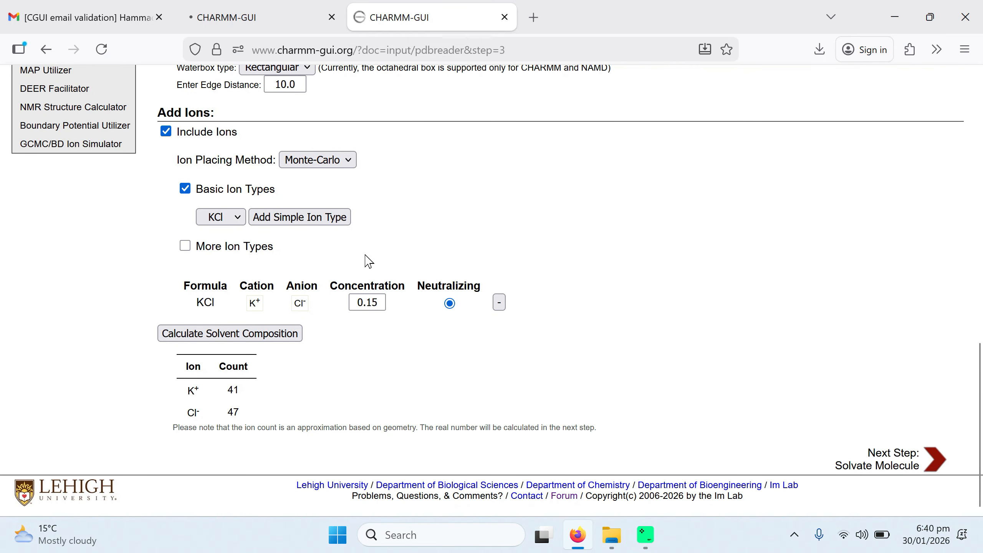
click(339, 170)
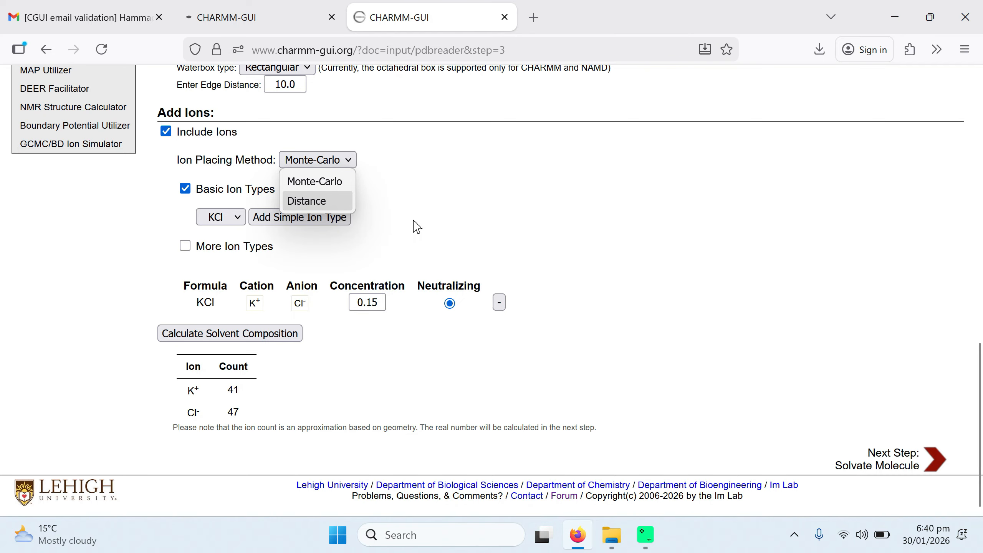
click(440, 219)
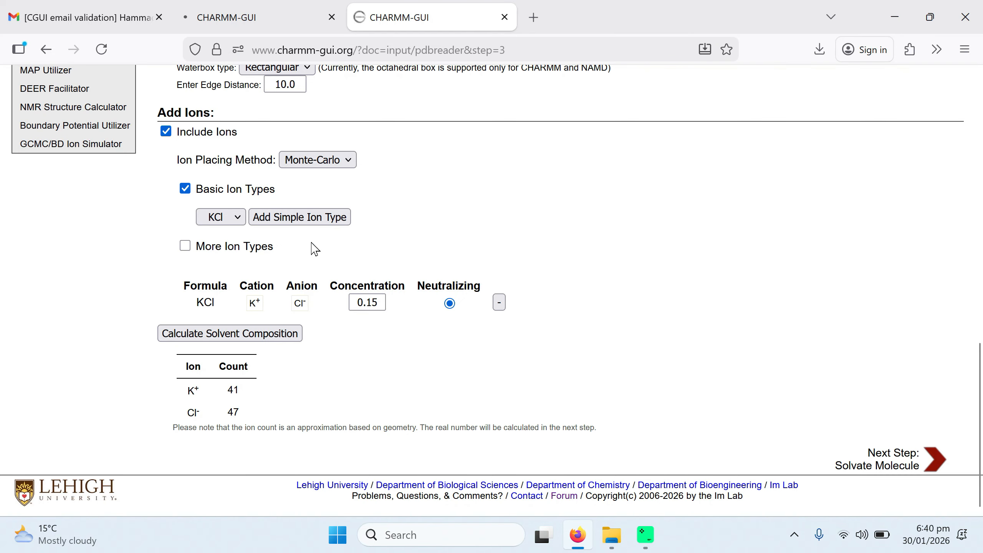
click(237, 218)
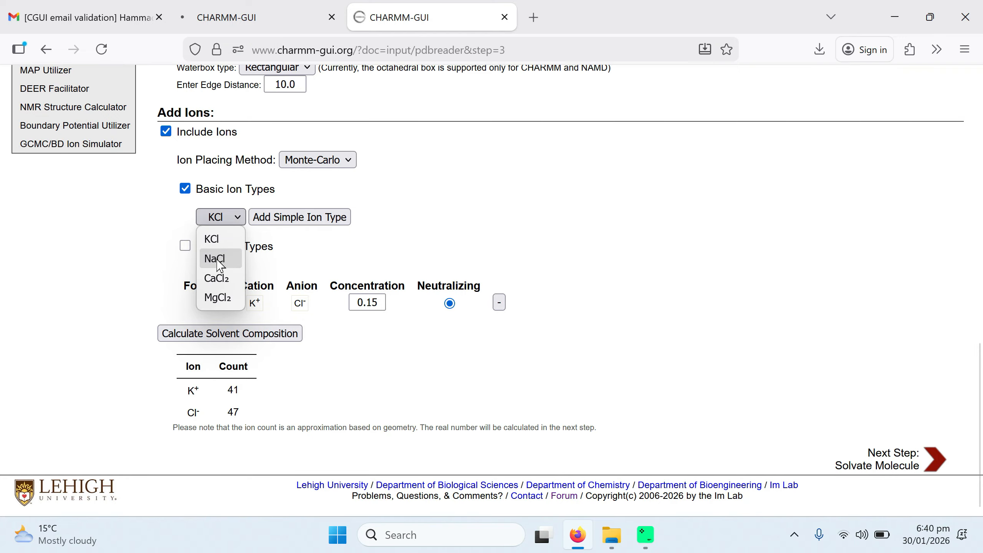
click(217, 259)
click(229, 218)
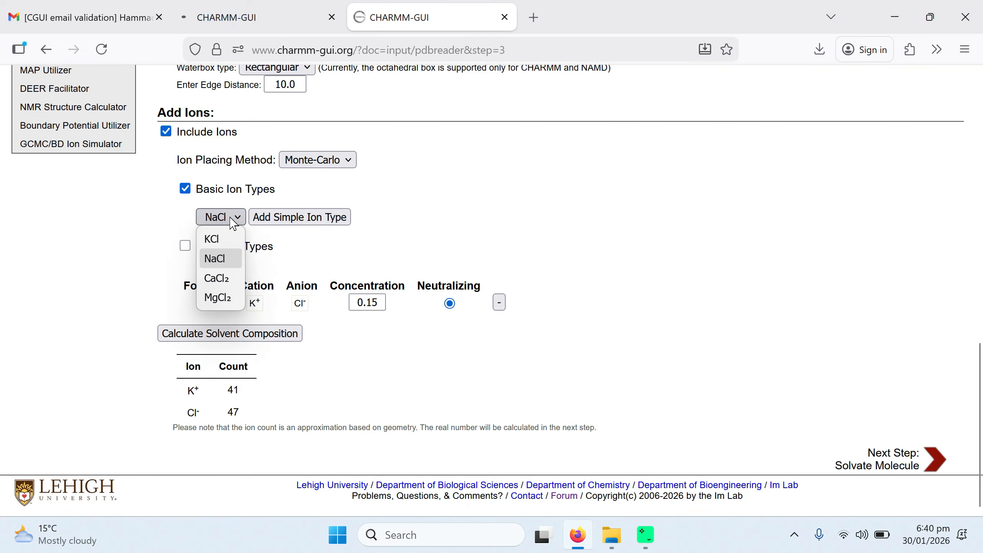
click(221, 240)
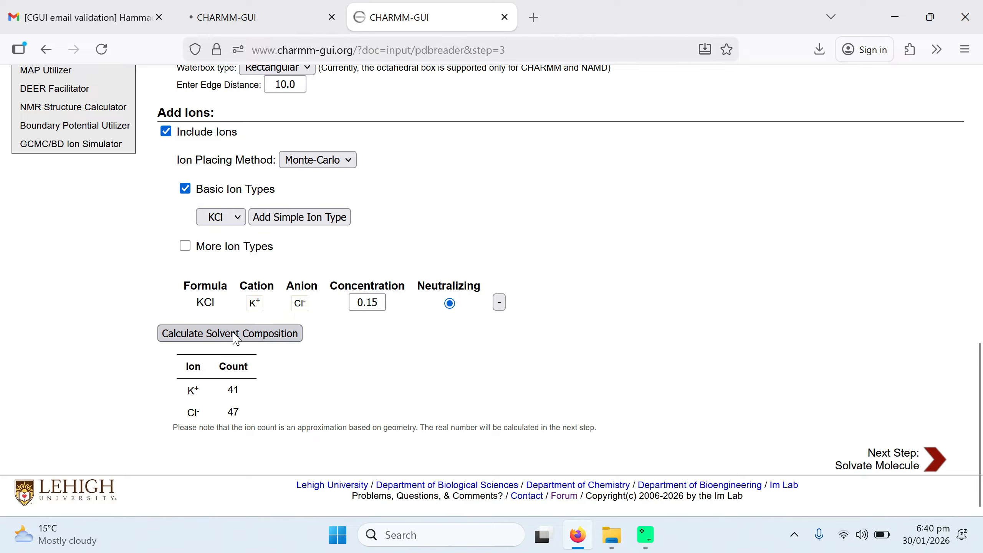
Step: Calculate the solvent composition and proceed to solvate the molecule
click(252, 341)
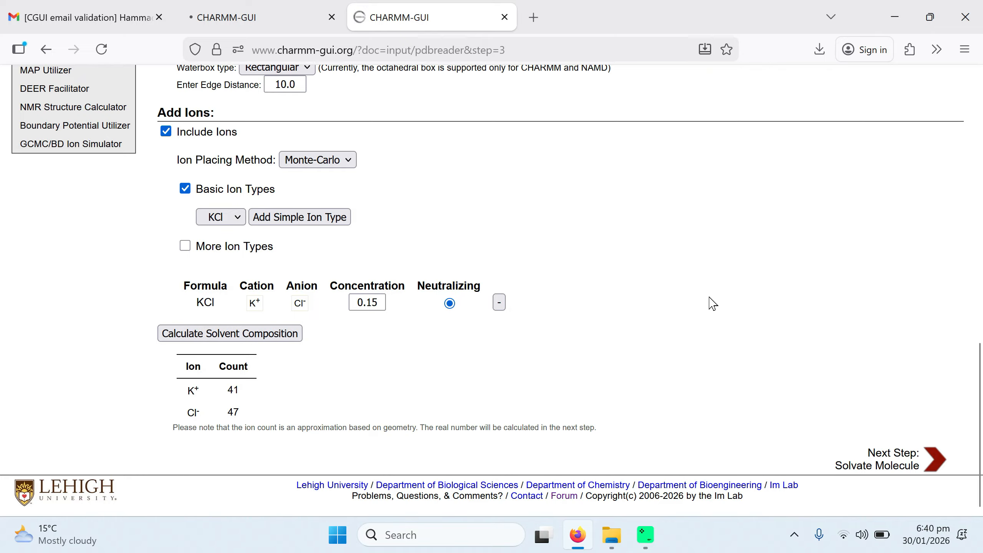
click(908, 463)
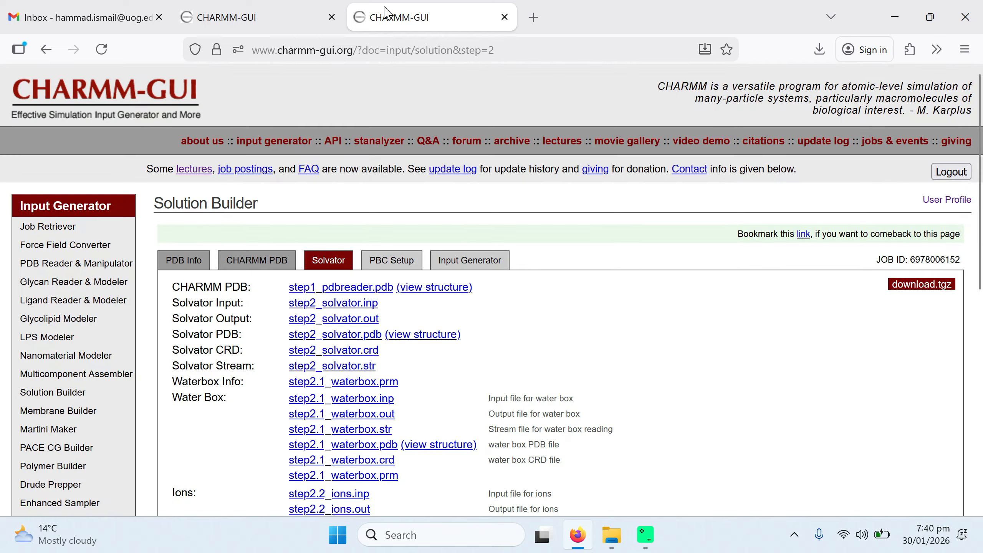
Step: View the water box and the solvated system structures in the 3D viewer
scroll(492, 290, down, 4)
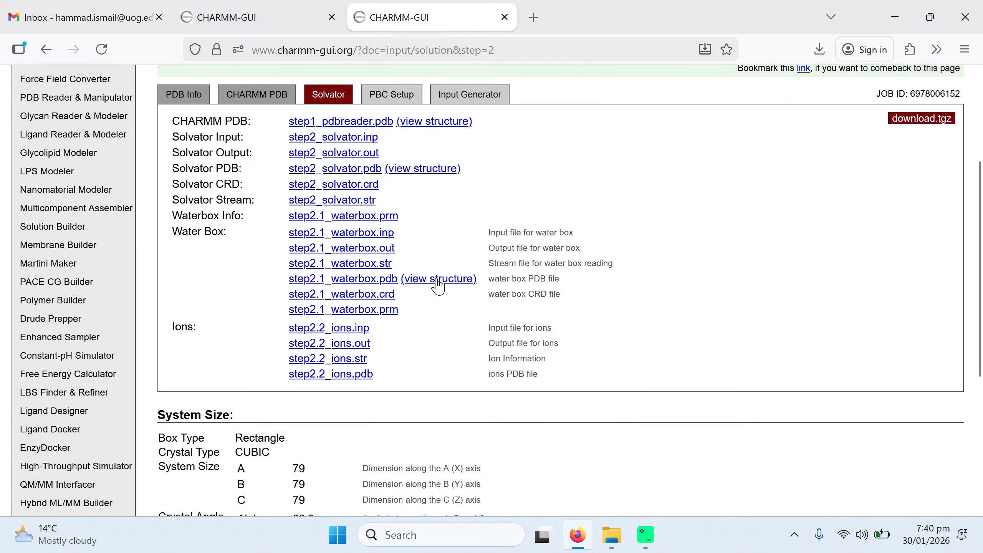
click(439, 279)
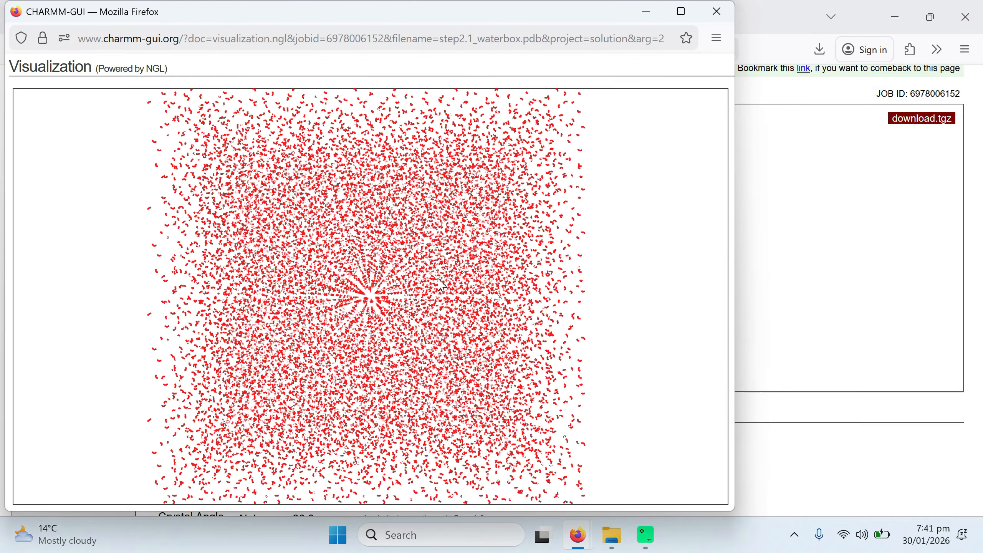
drag(412, 276, 371, 280)
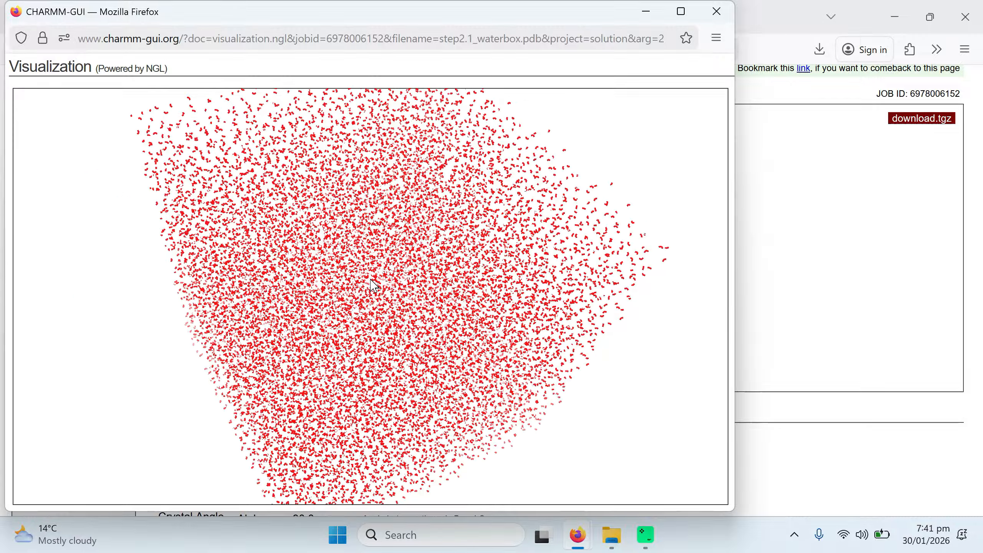
click(716, 12)
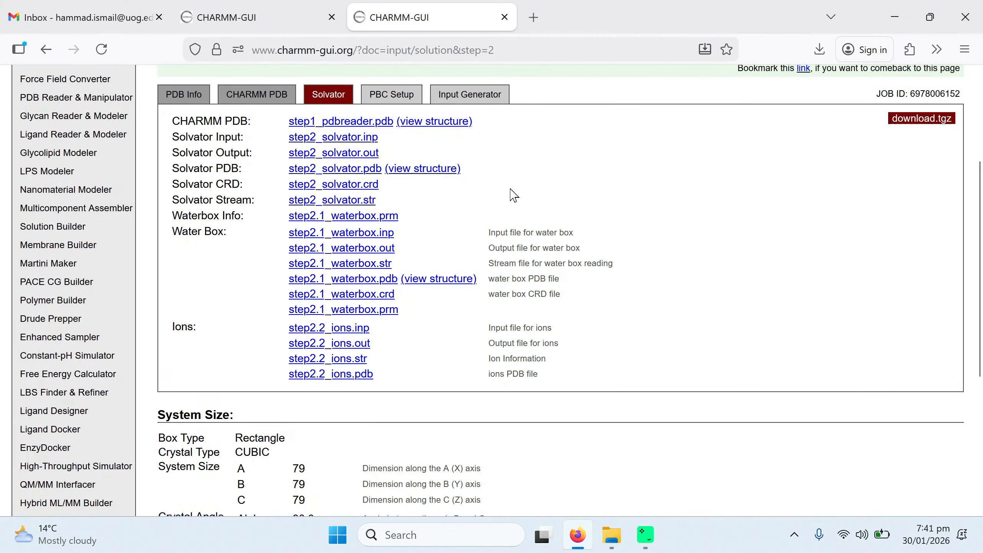
click(433, 173)
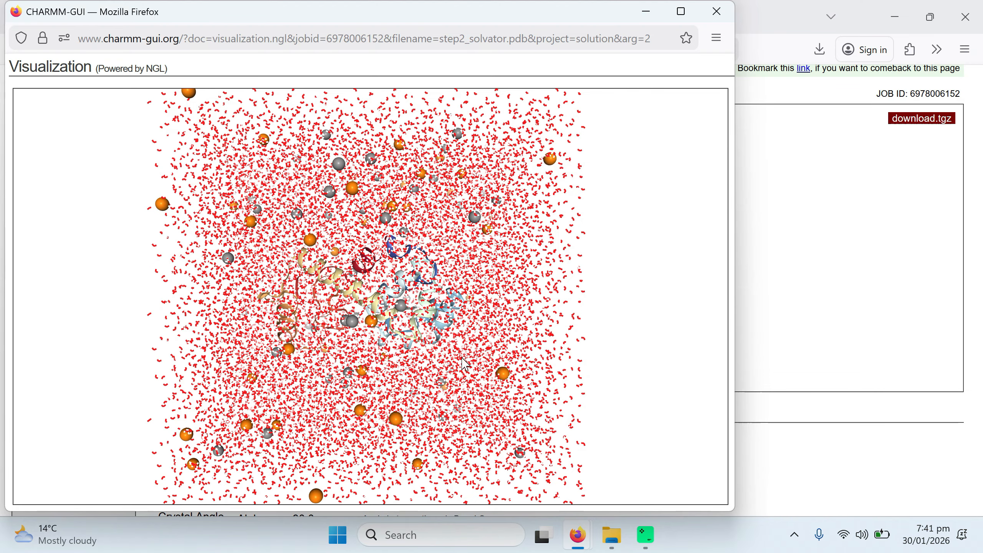
click(717, 13)
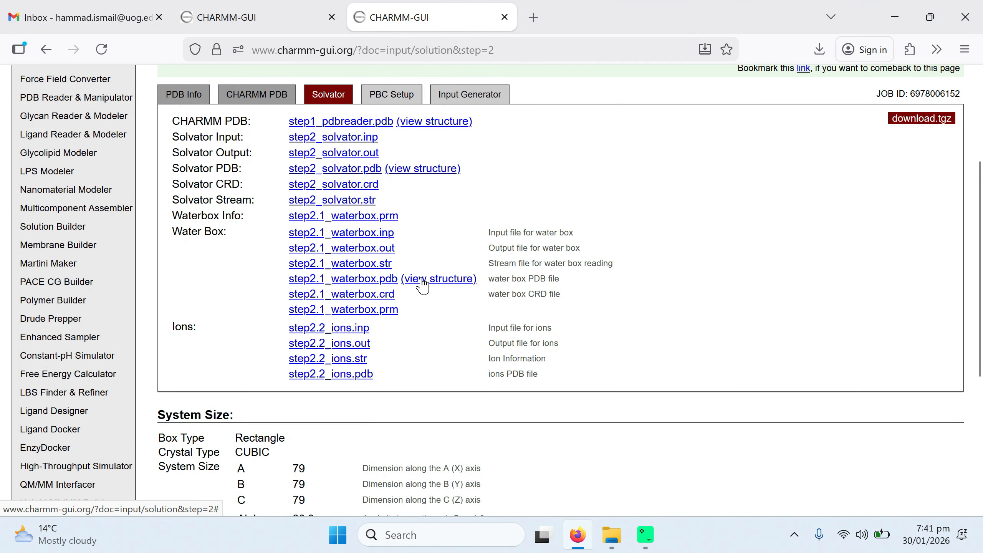
Step: Proceed to set up the periodic boundary condition with automatic PME FFT grid generation
scroll(642, 320, down, 4)
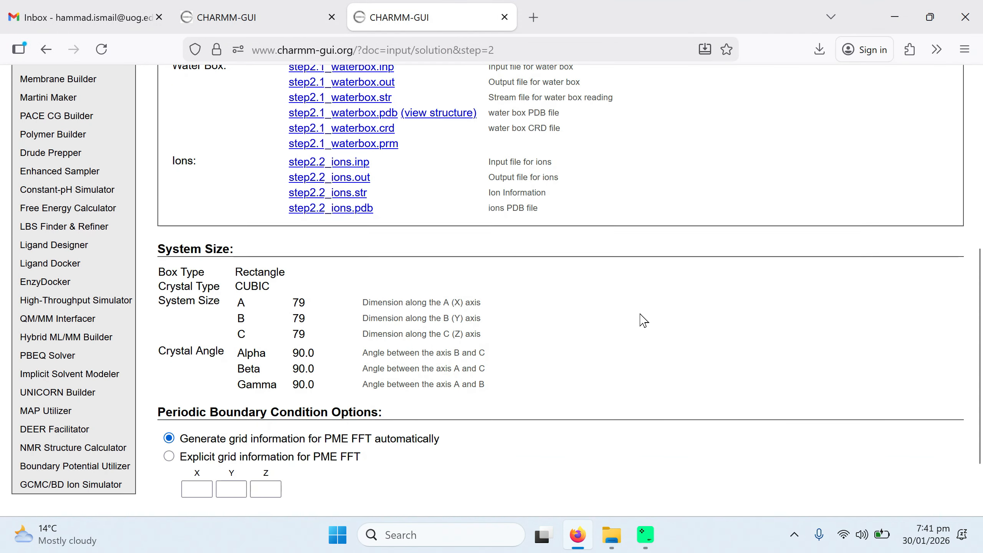
scroll(642, 320, down, 2)
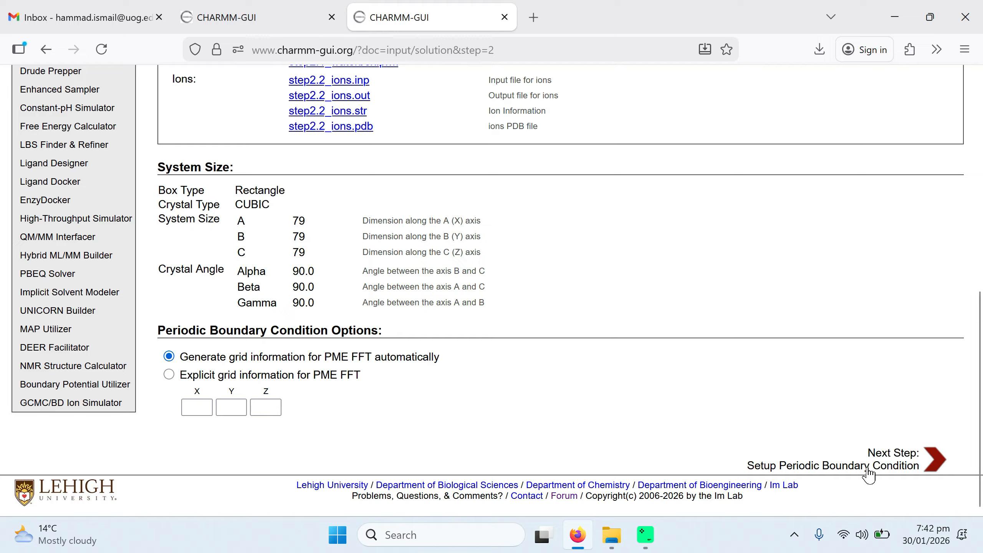
click(896, 456)
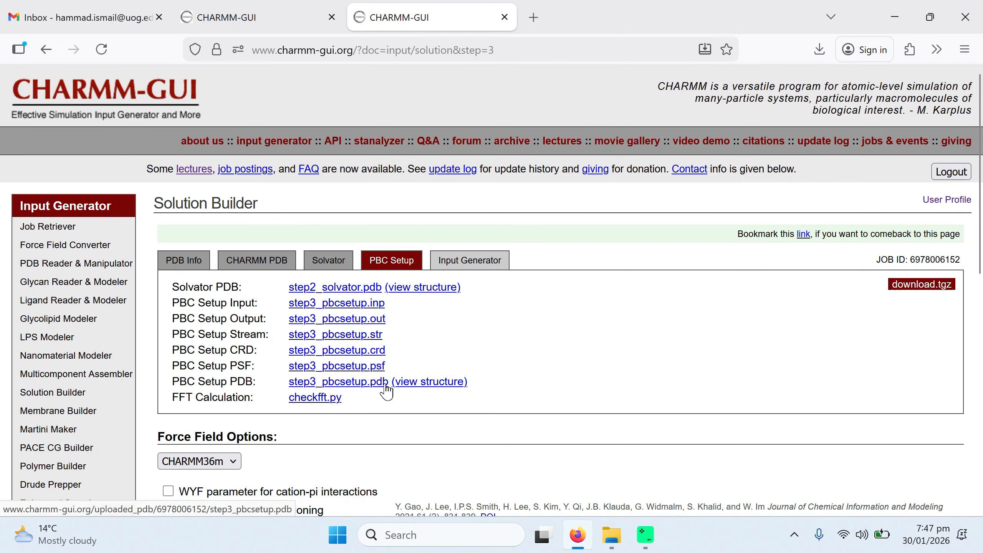
Step: View the PBC setup structure and review the force field options for the simulation inputs
click(408, 383)
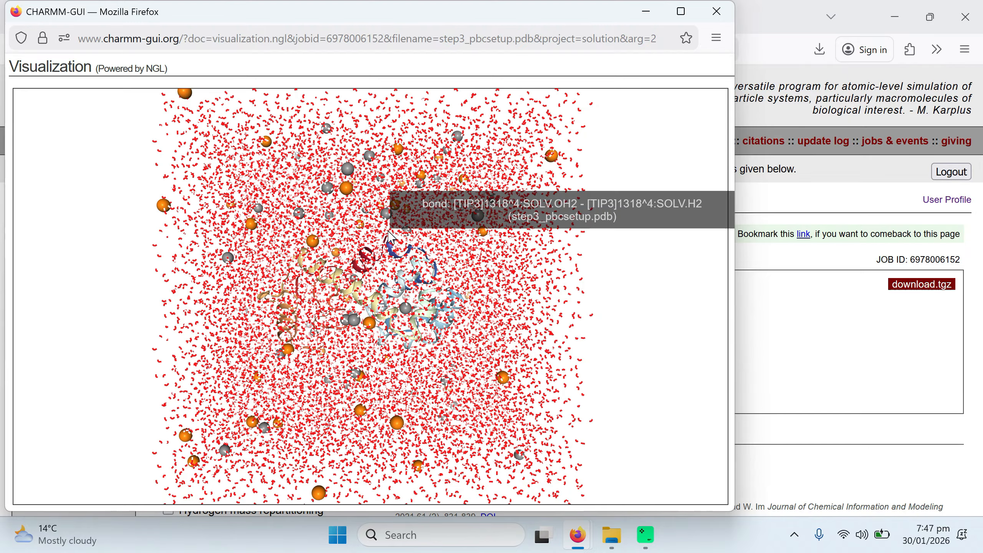
click(715, 12)
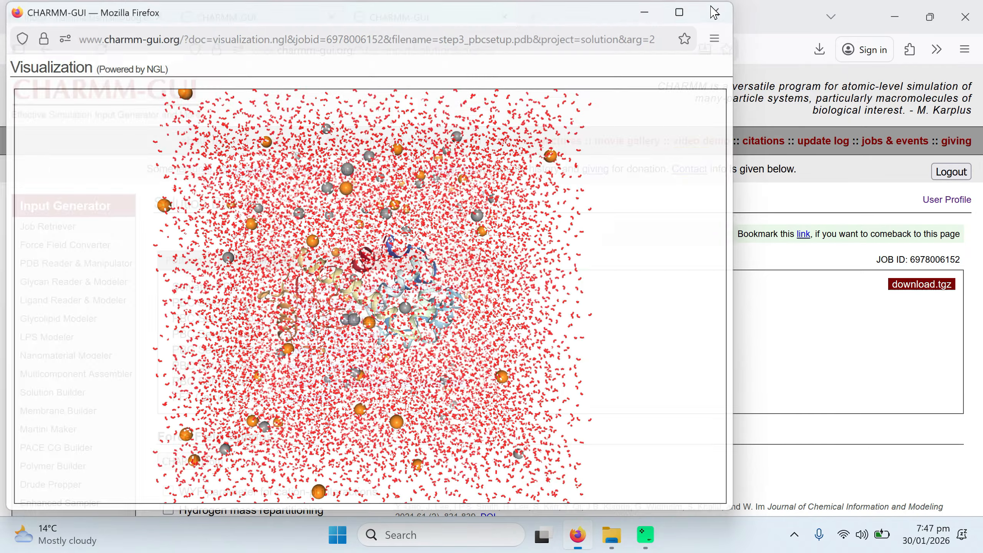
scroll(688, 318, down, 5)
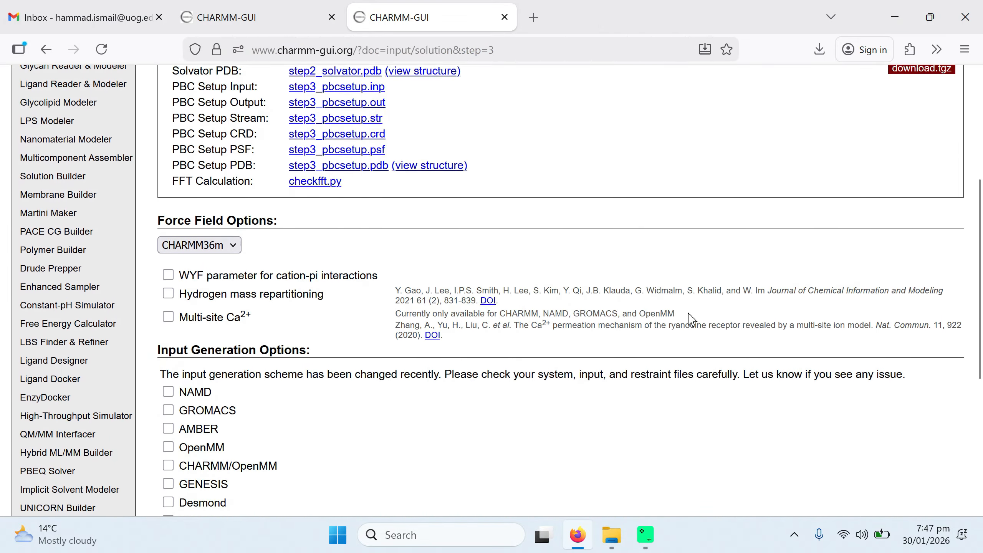
scroll(688, 318, down, 2)
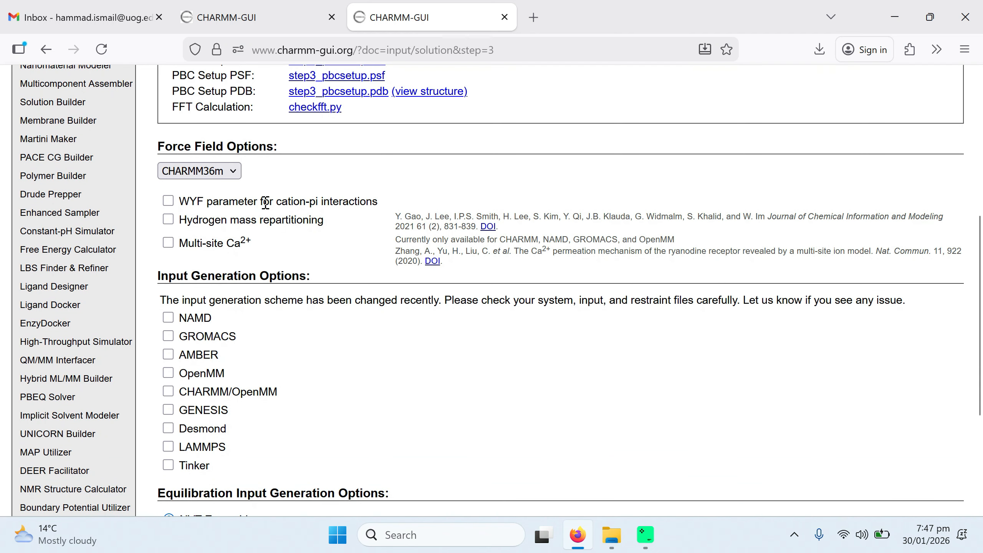
drag(277, 201, 383, 211)
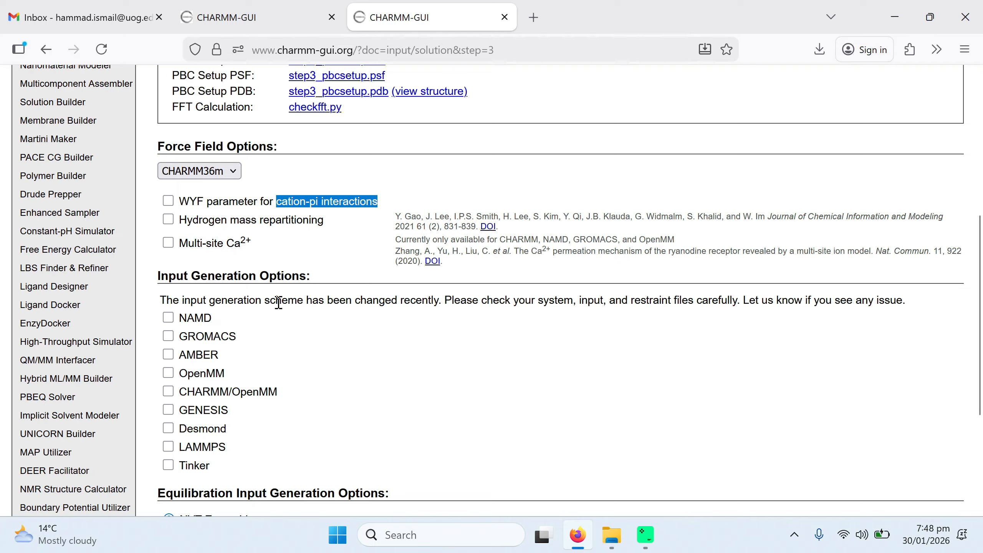
Step: Keep GROMACS as the only input generation option and generate the equilibration and dynamics inputs
click(359, 381)
scroll(359, 381, down, 3)
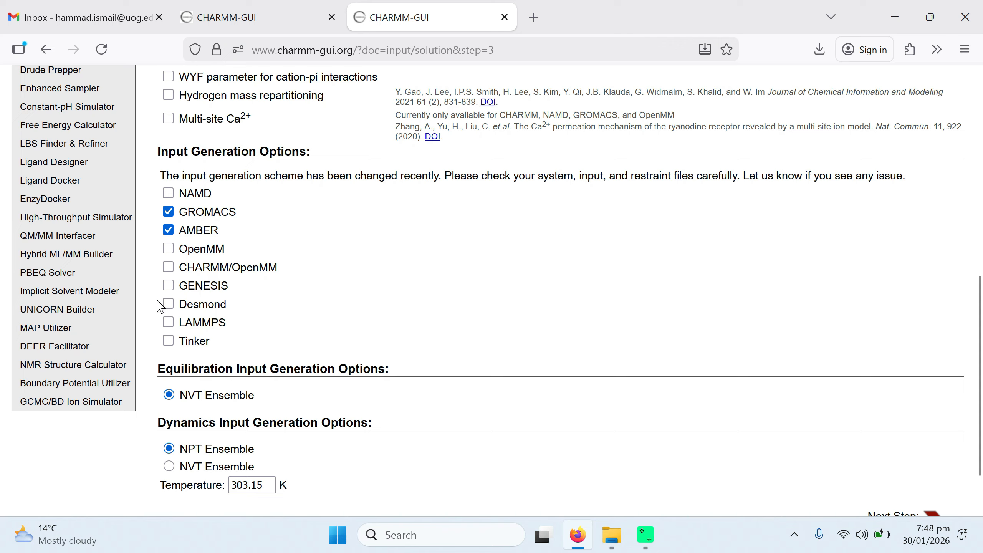
click(168, 322)
click(167, 230)
click(168, 304)
scroll(399, 278, down, 1)
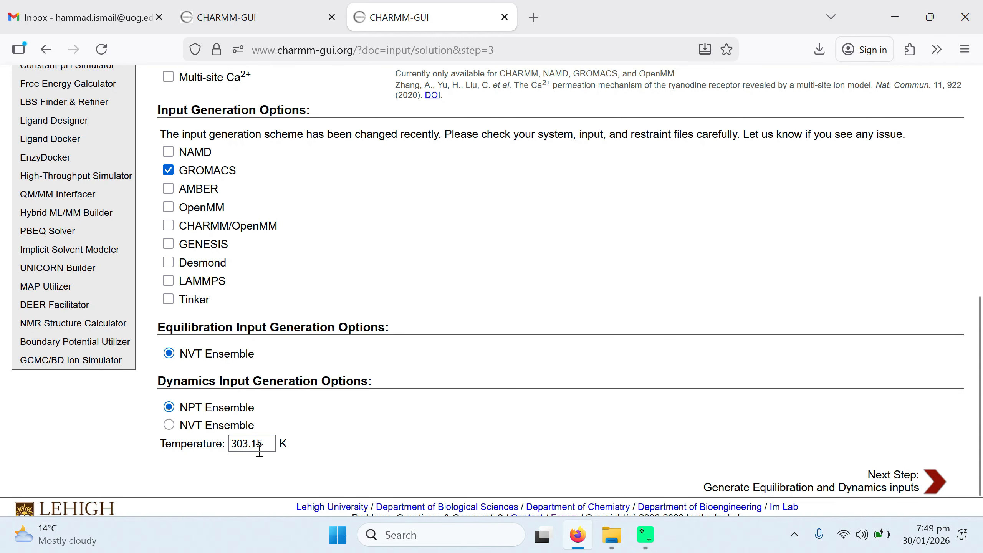
scroll(433, 425, down, 2)
scroll(432, 425, down, 1)
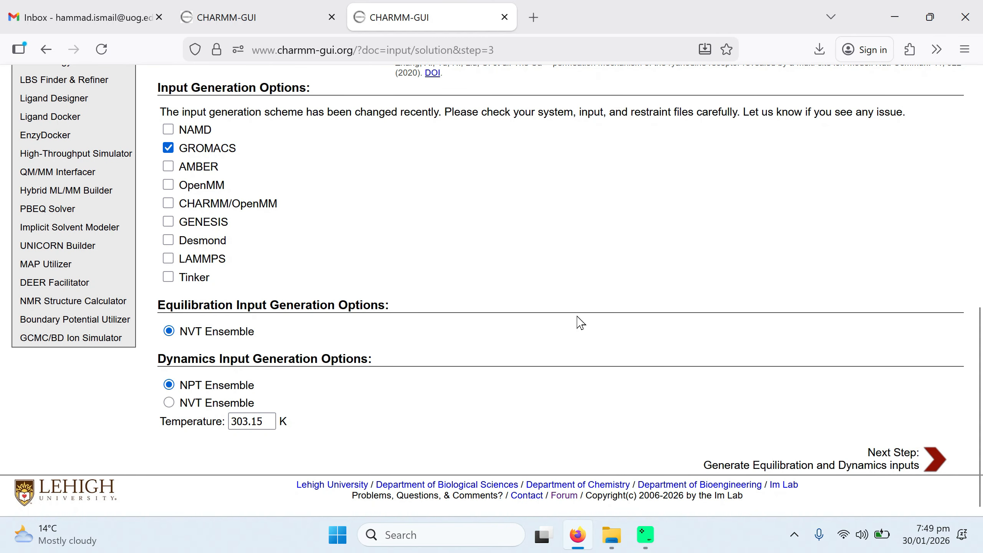
click(890, 463)
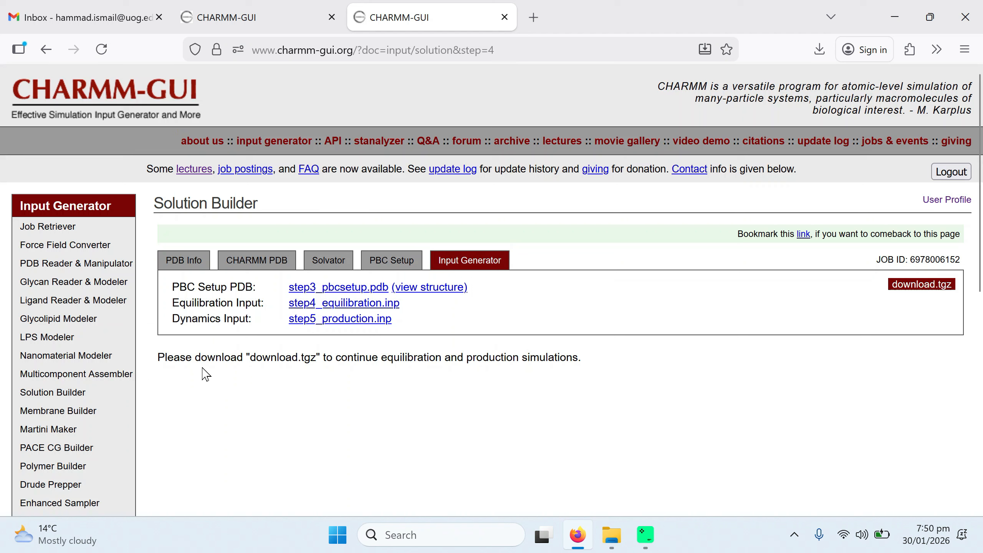
Step: Download the job package and paste charmm-gui.tgz into the gmx folder
click(915, 287)
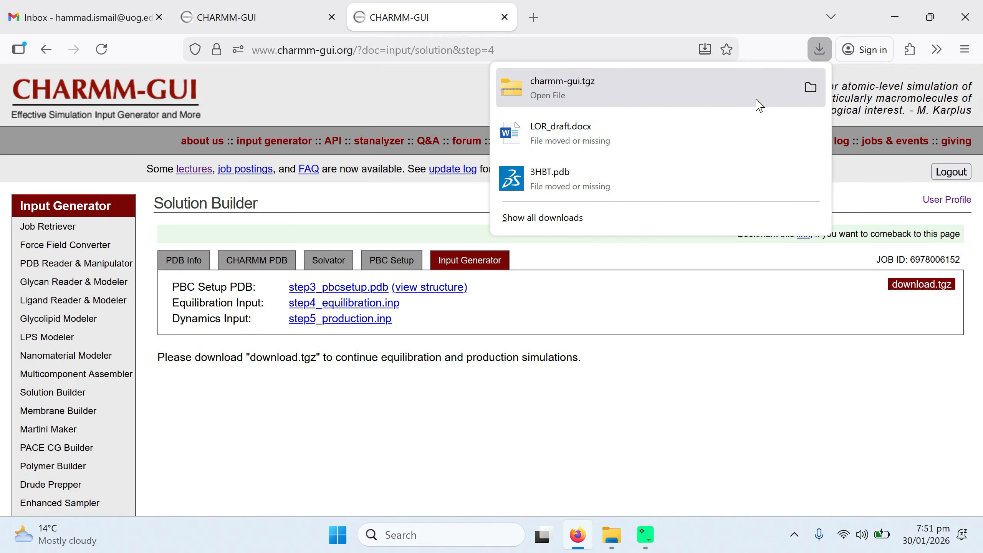
click(810, 88)
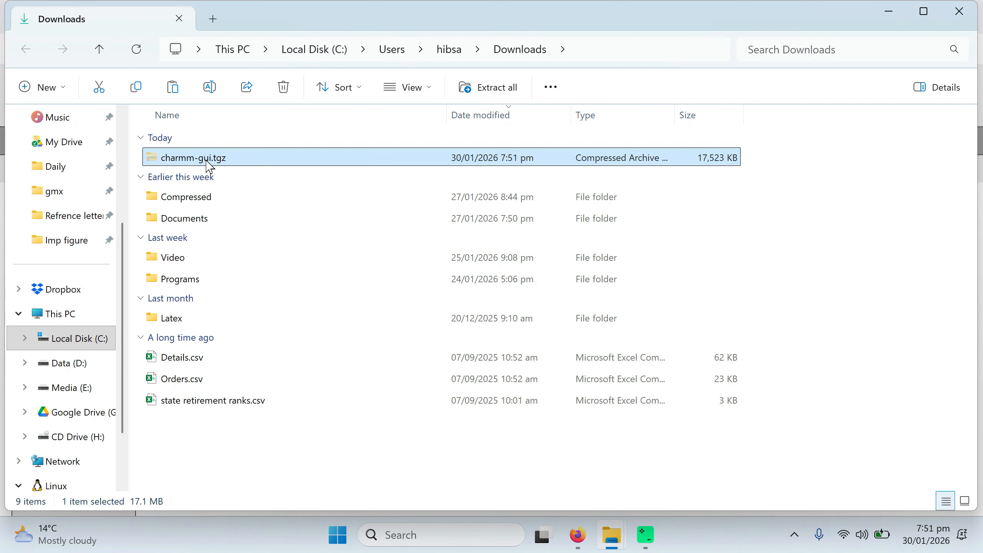
click(963, 12)
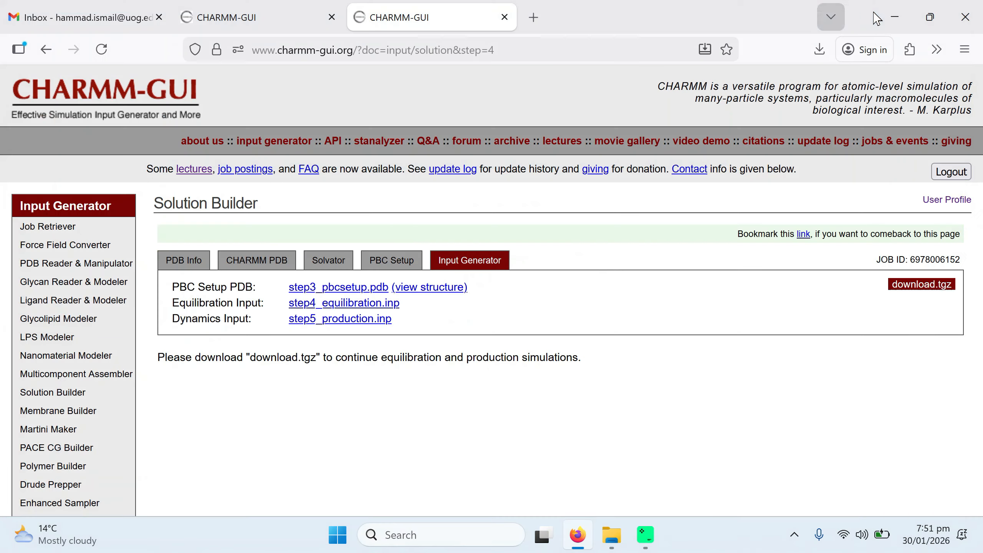
click(889, 12)
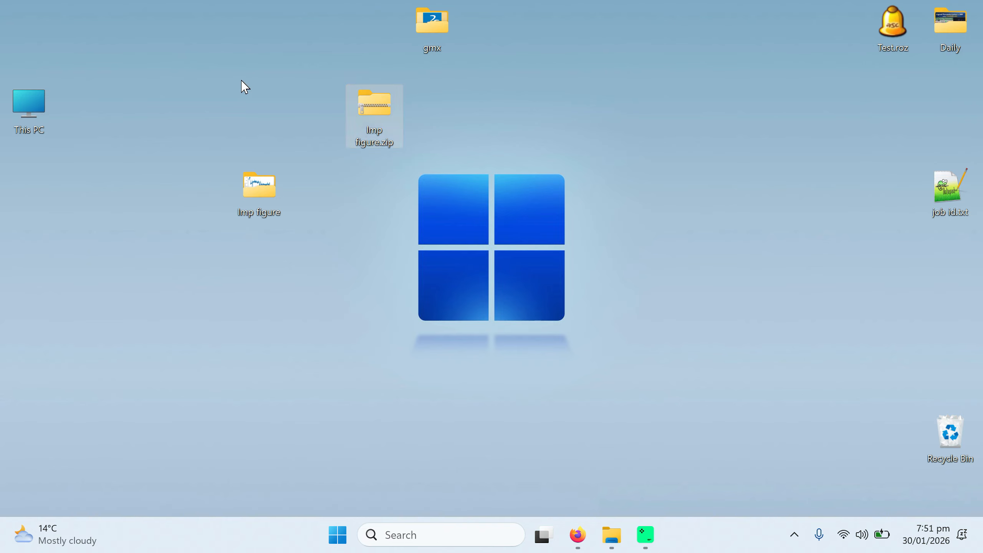
double_click(435, 21)
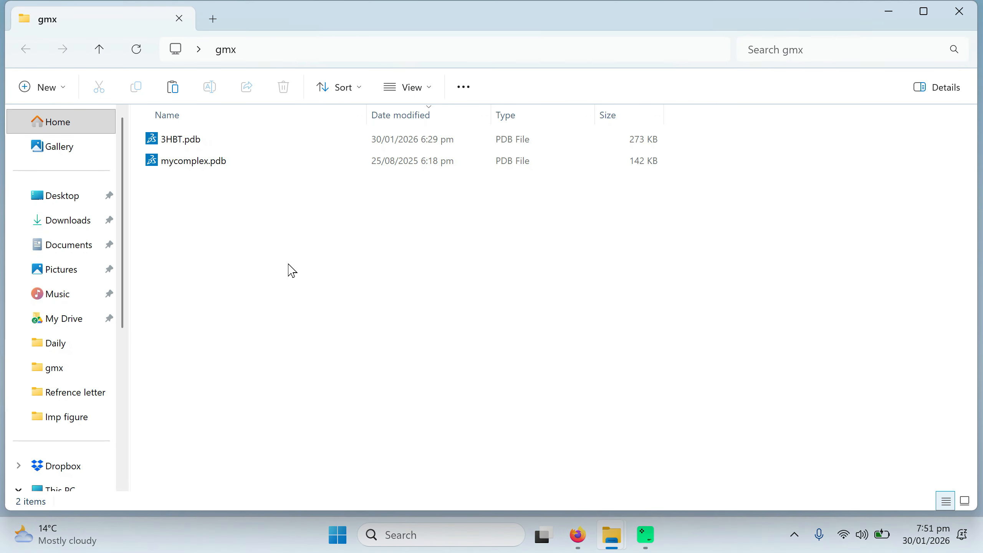
key(ctrl+v)
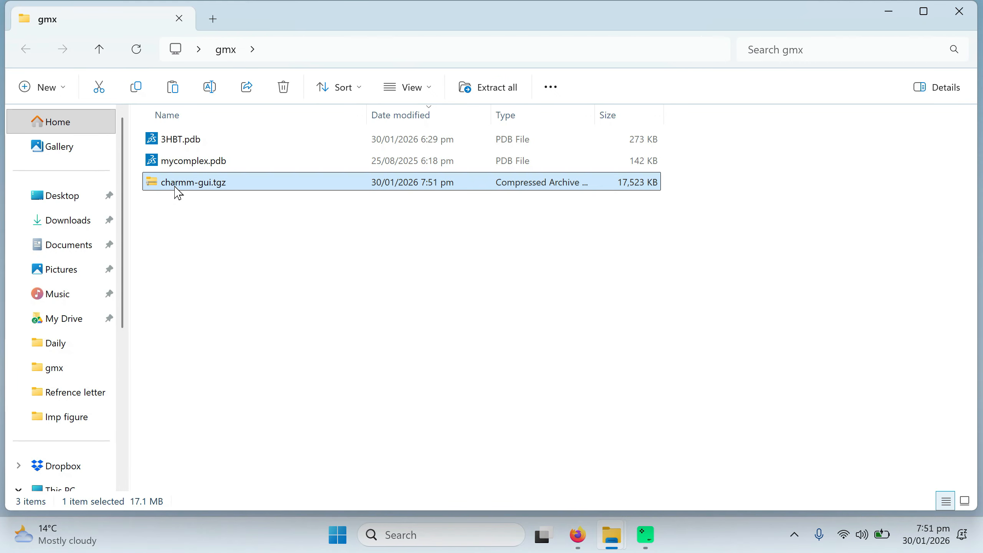
Step: Extract the charmm-gui.tgz archive inside the gmx folder
right_click(176, 188)
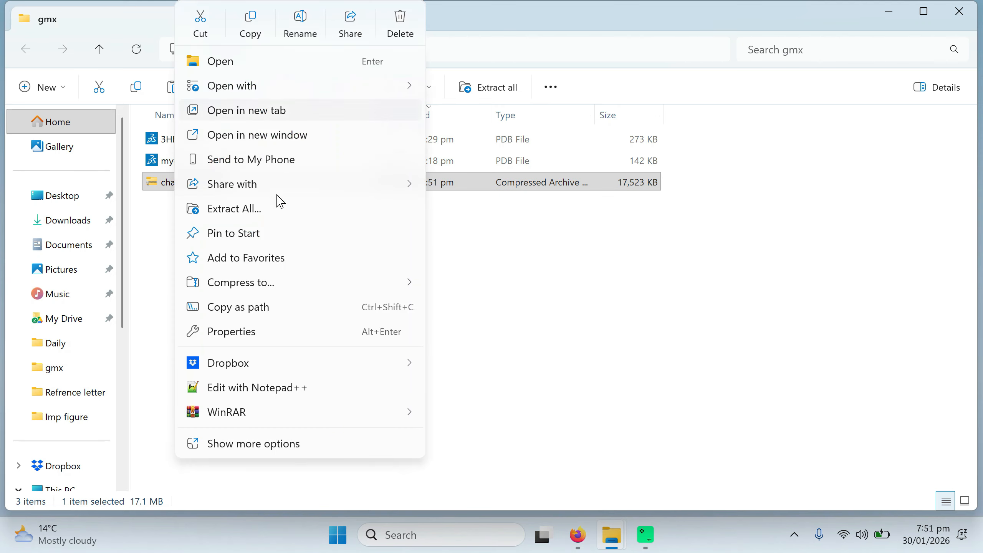
mouse_move(347, 420)
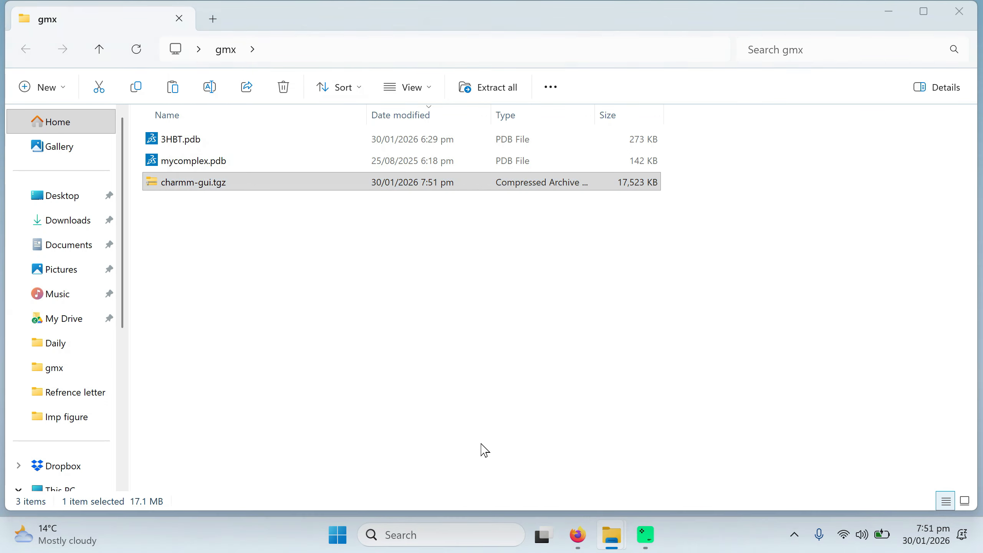
click(543, 436)
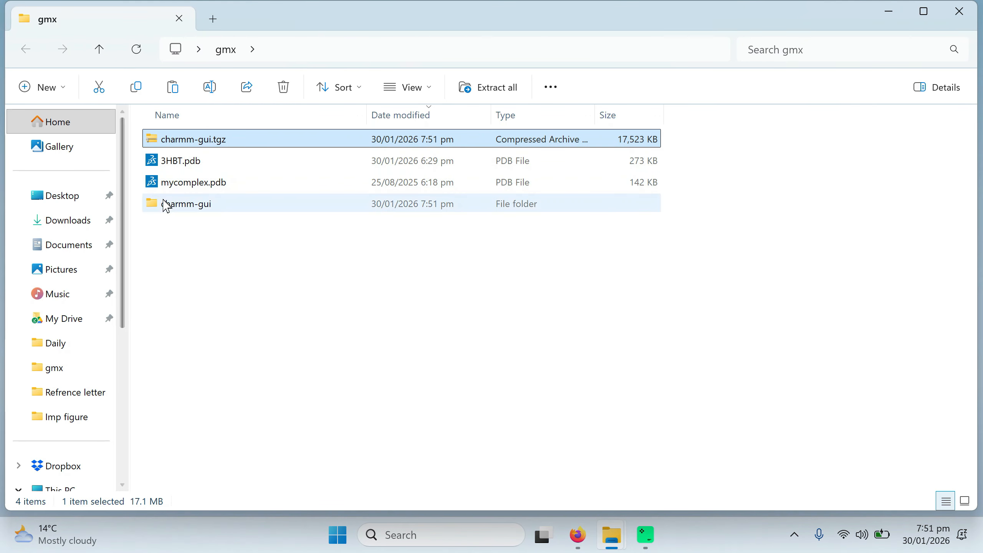
Step: Open the extracted job folder, browse its files, and open the gromacs folder
click(176, 208)
double_click(175, 208)
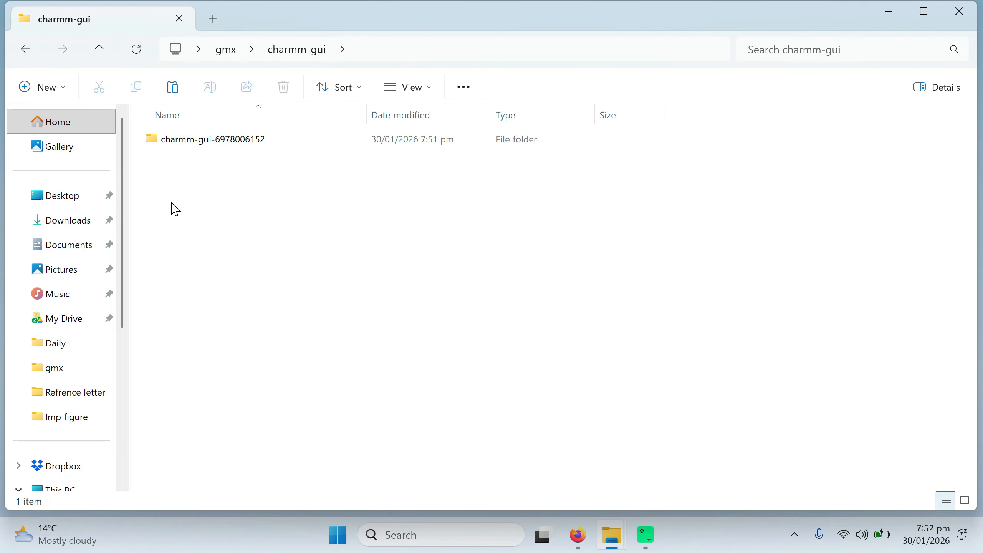
double_click(177, 143)
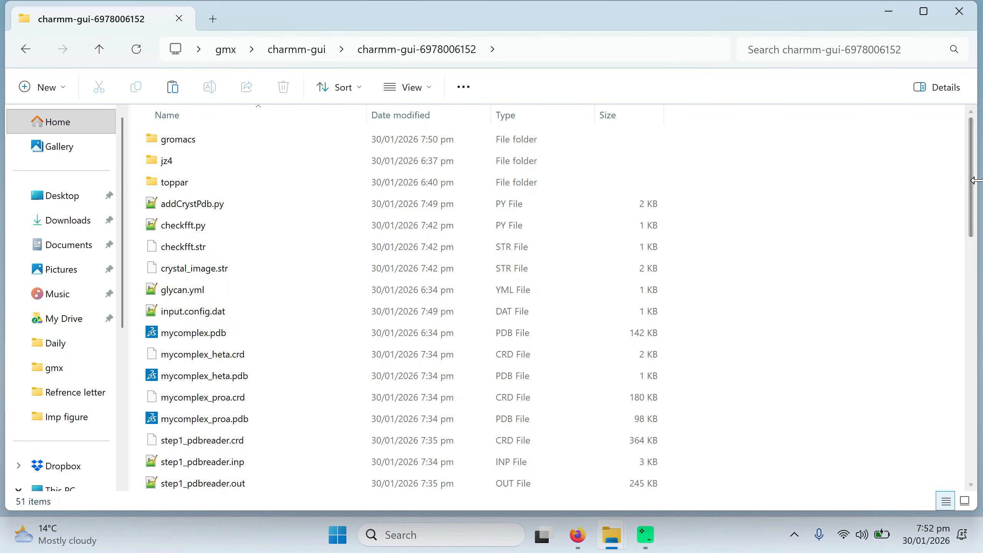
drag(975, 186, 982, 331)
scroll(492, 137, up, 3)
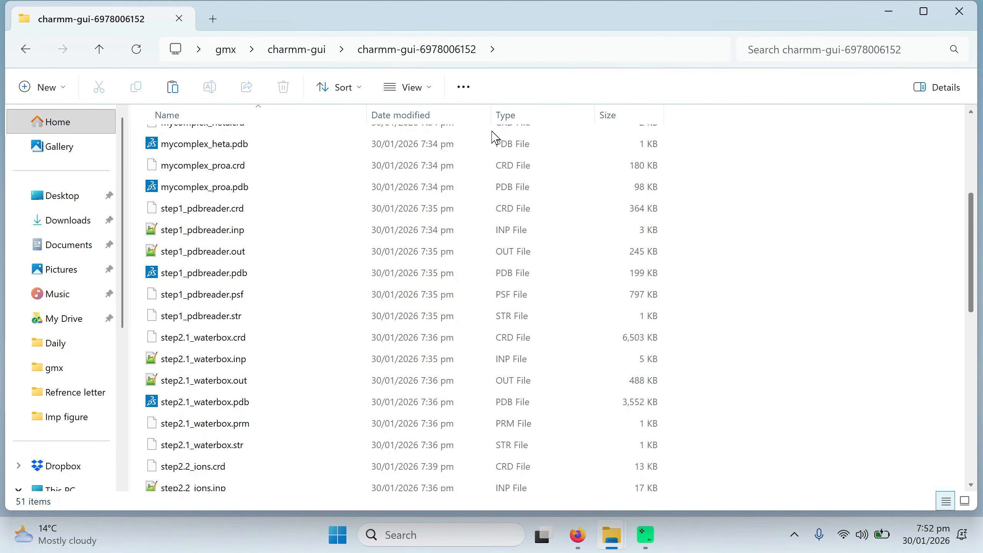
scroll(494, 143, down, 2)
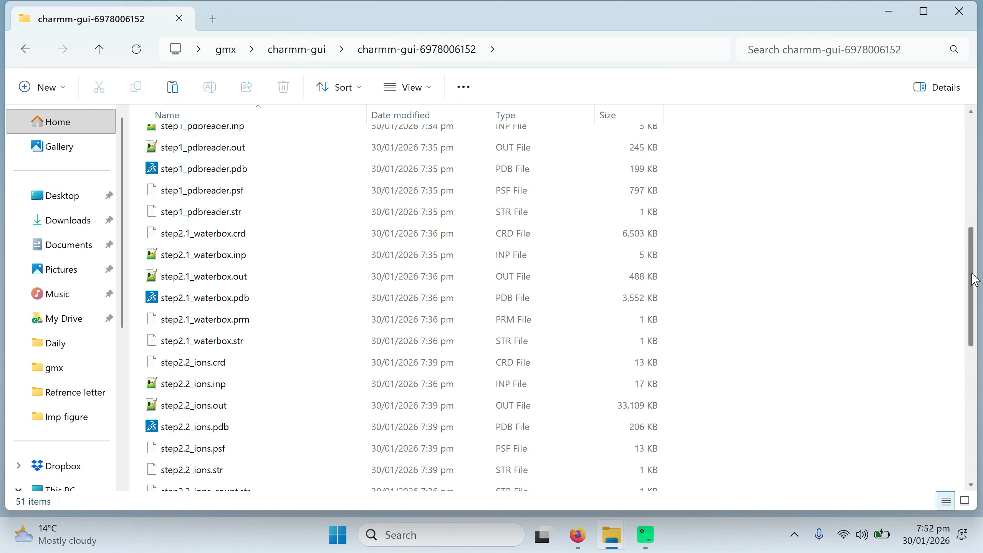
scroll(495, 212, down, 8)
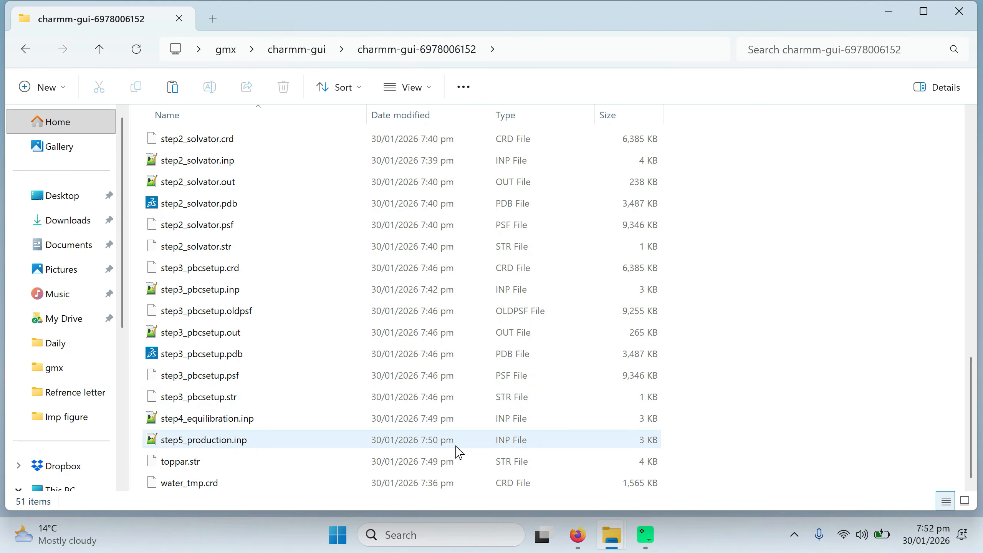
drag(973, 399, 976, 132)
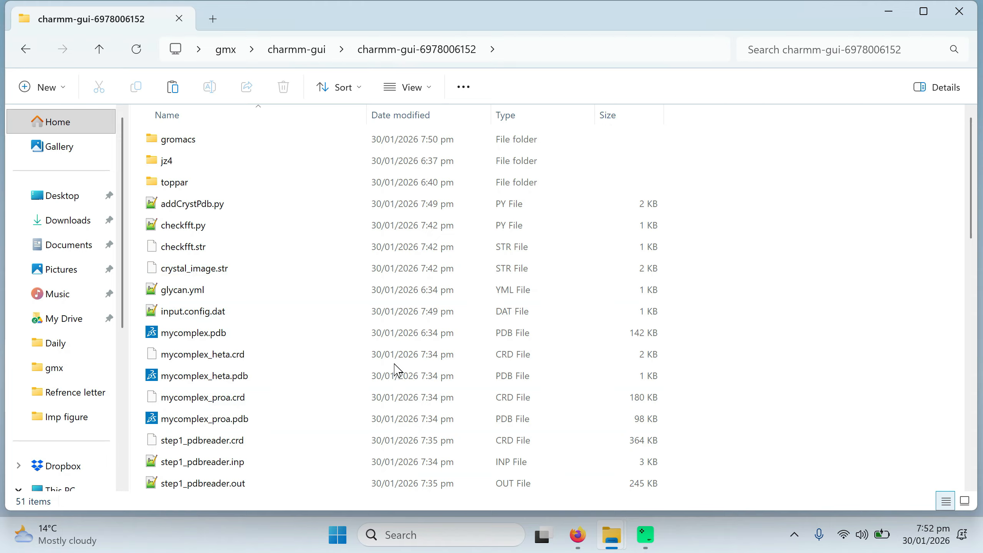
click(163, 140)
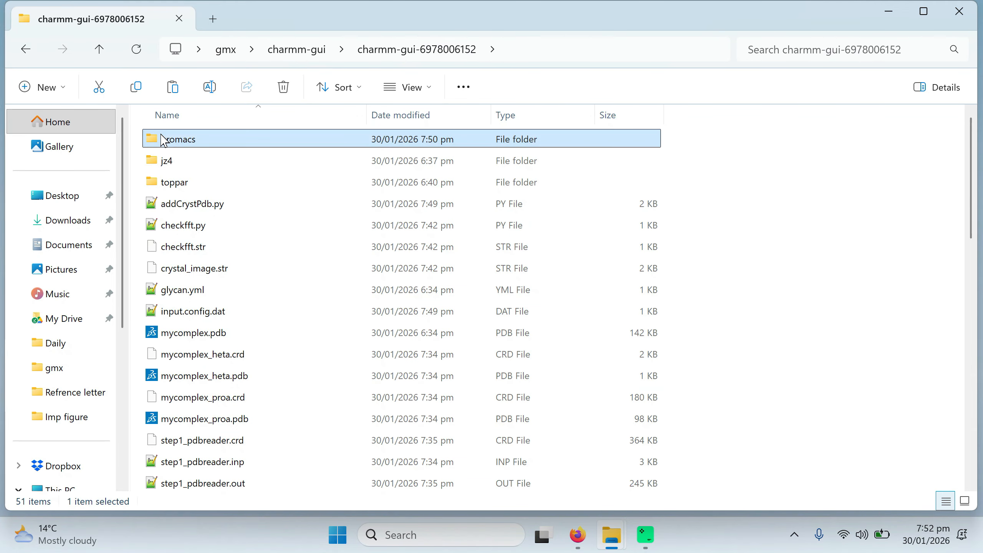
double_click(164, 140)
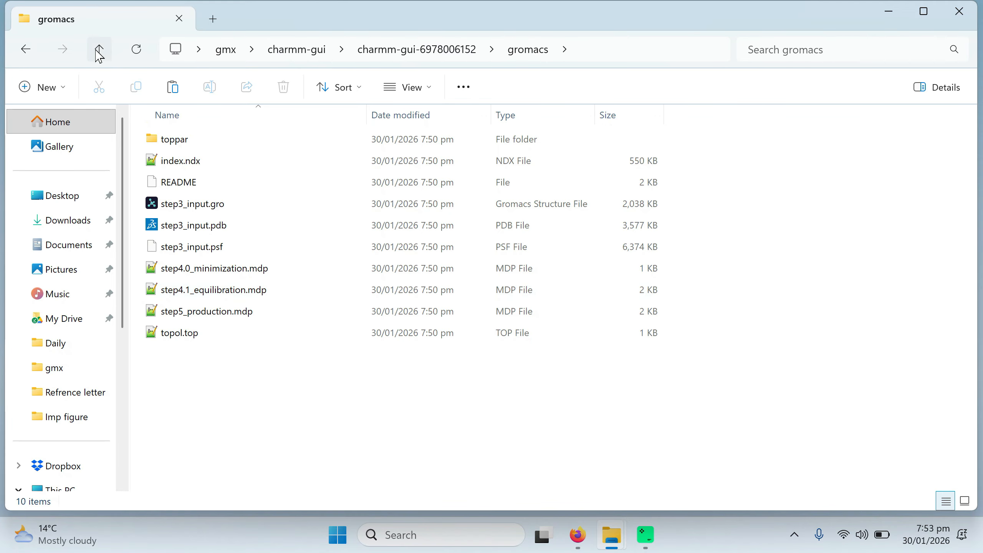
Step: Inspect the jz4 ligand folder and the gromacs folder contents, then return to the job folder
click(98, 50)
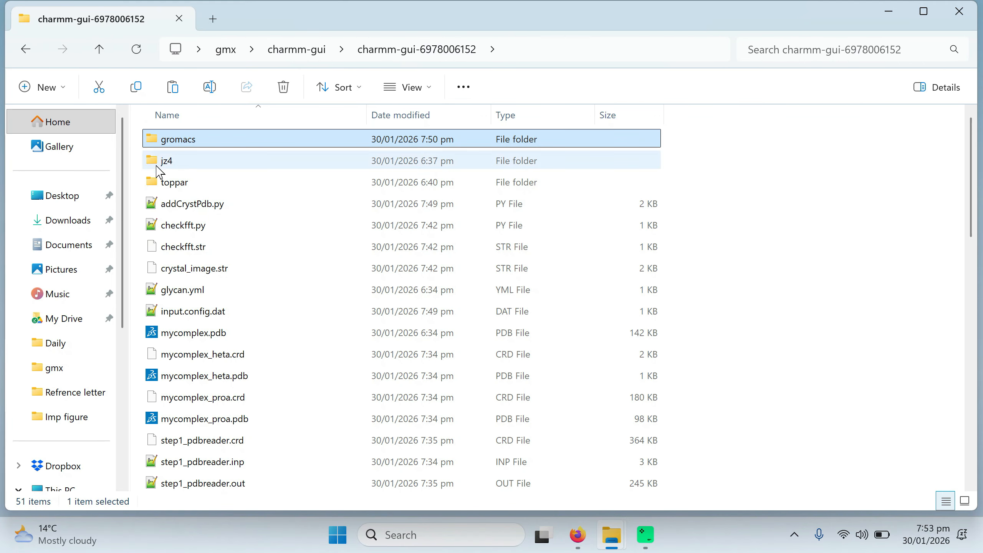
double_click(175, 166)
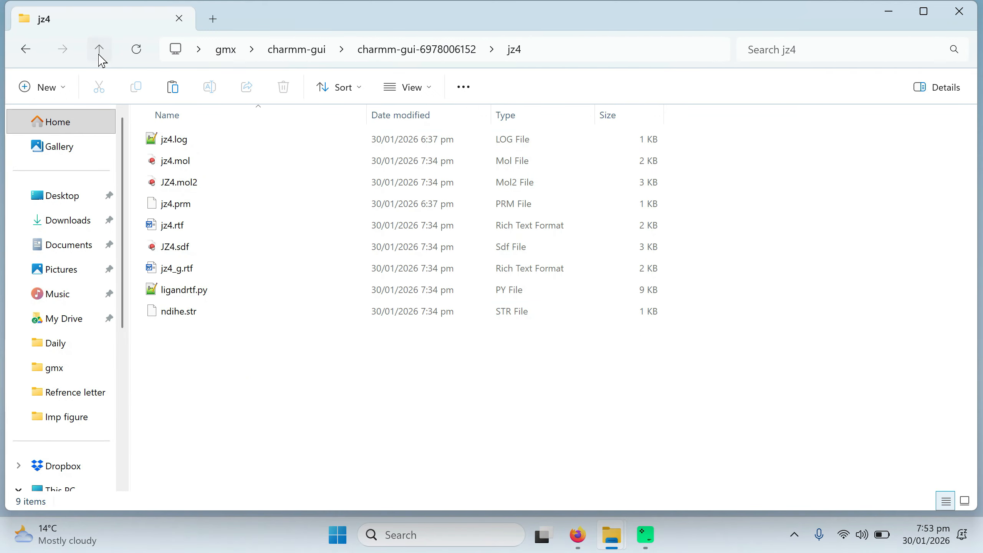
click(99, 50)
double_click(187, 147)
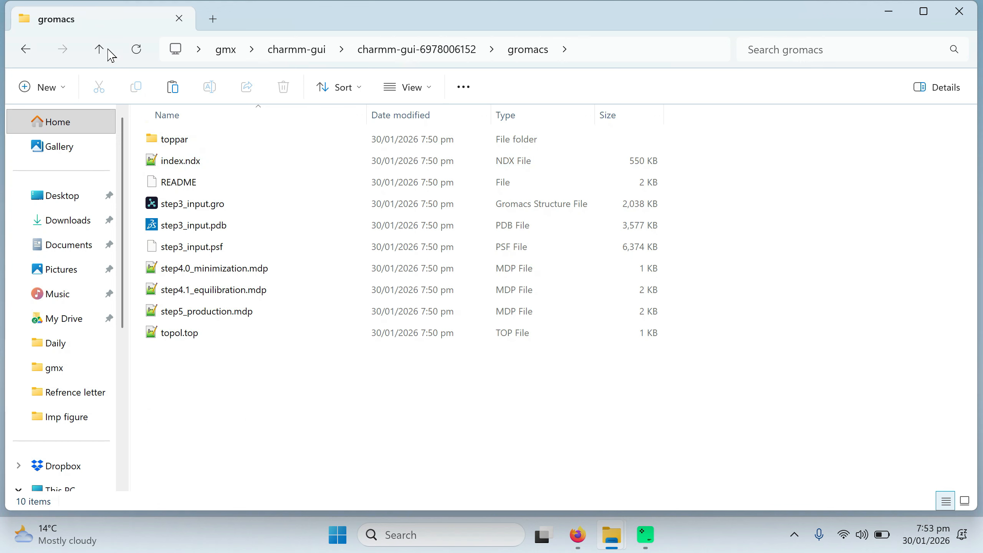
click(102, 54)
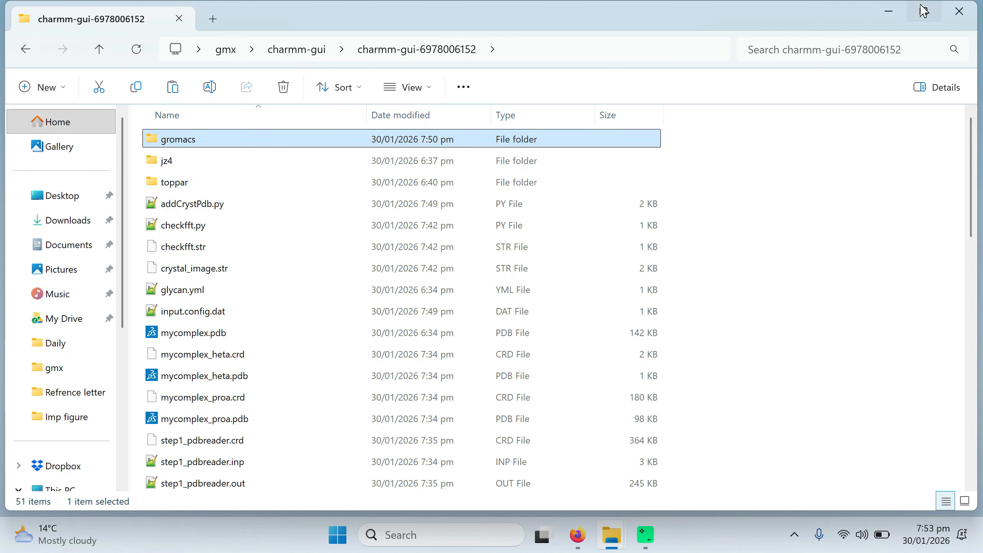
click(887, 14)
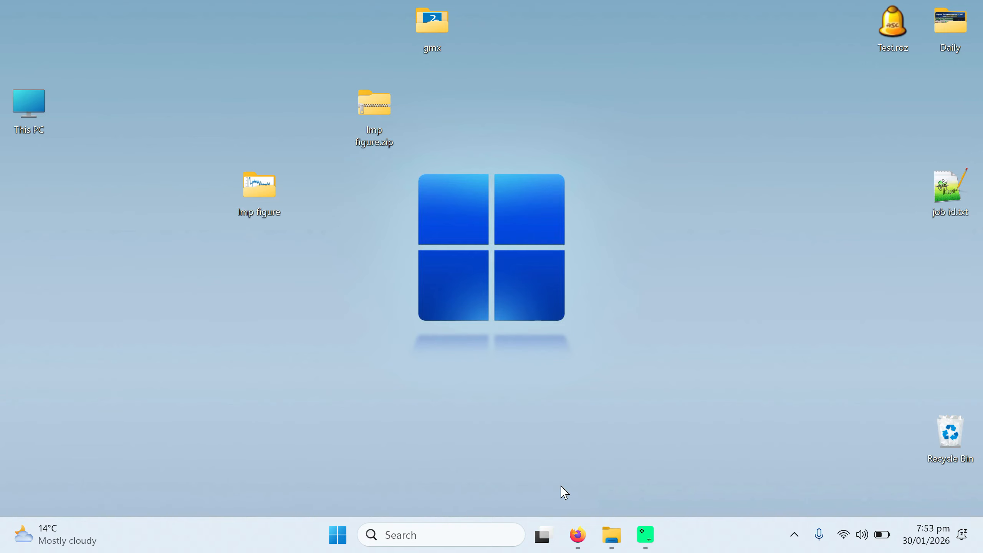
Step: Copy the job ID and open the Job Retriever in the other CHARMM-GUI tab
click(584, 540)
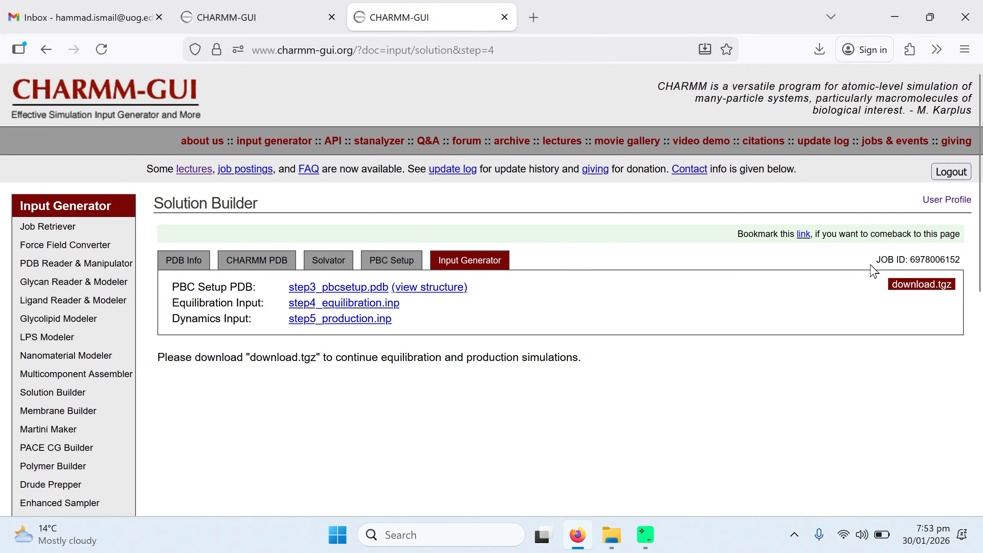
double_click(921, 267)
key(ctrl+c)
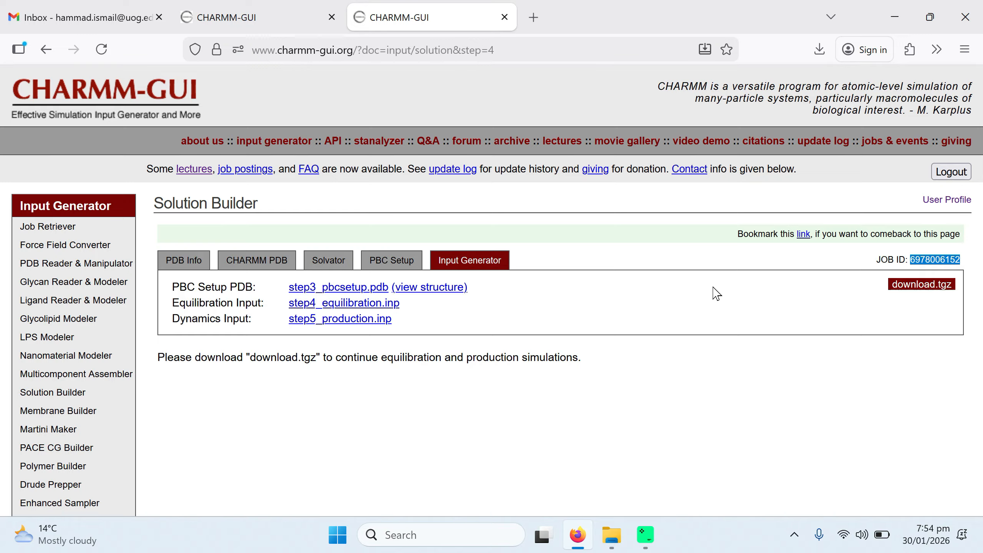
click(270, 25)
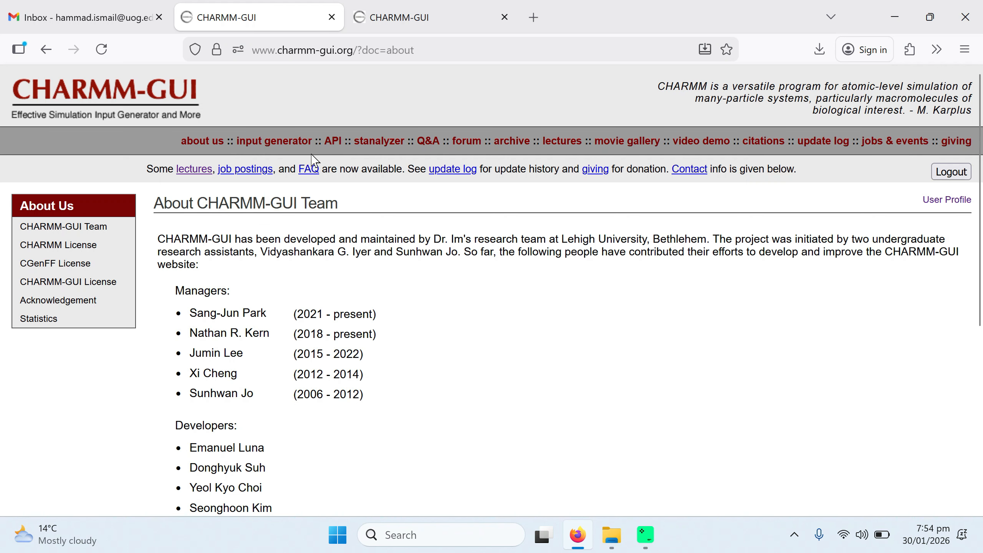
click(258, 150)
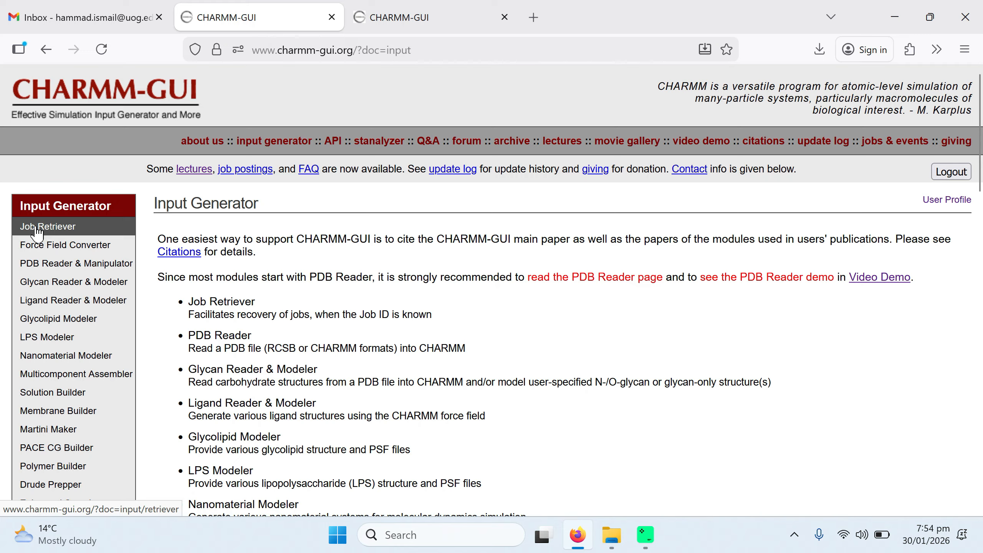
click(37, 231)
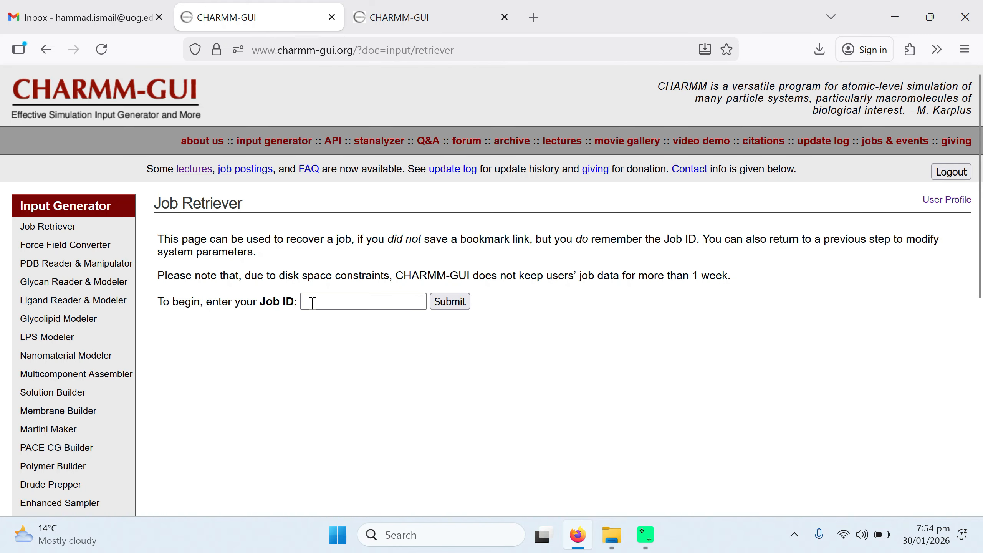
Step: Retrieve the job by pasting its job ID and return to the solution step 4 page
click(312, 303)
key(ctrl+v)
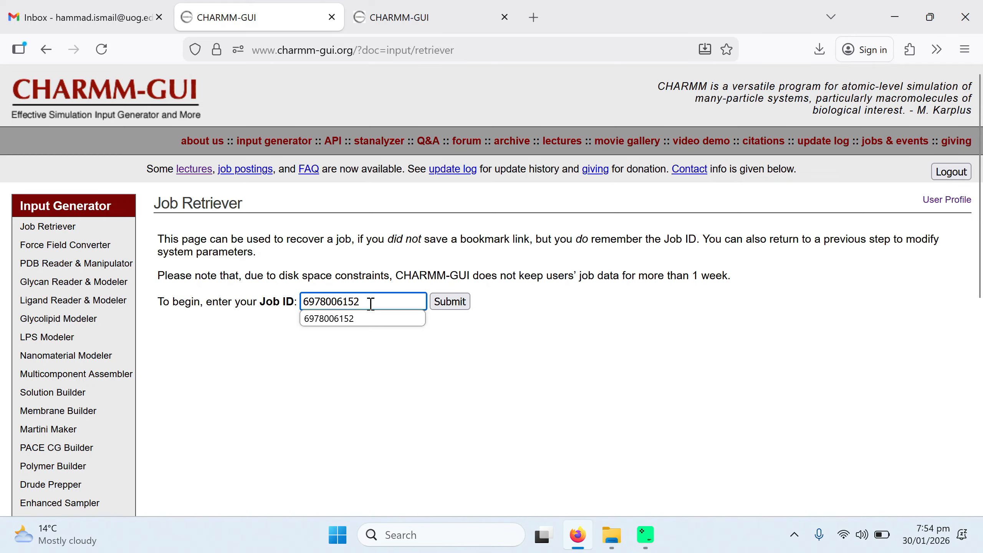
click(442, 308)
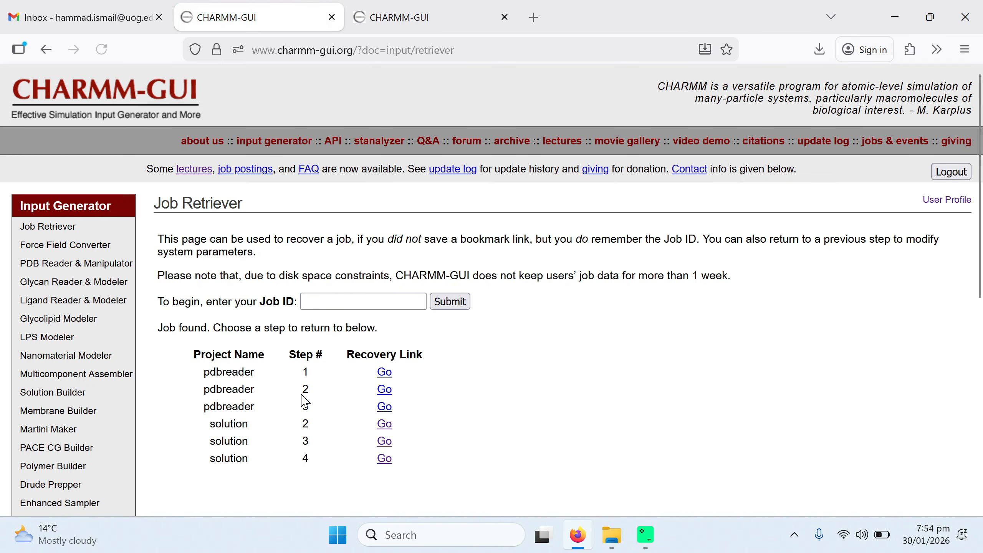
scroll(572, 380, down, 4)
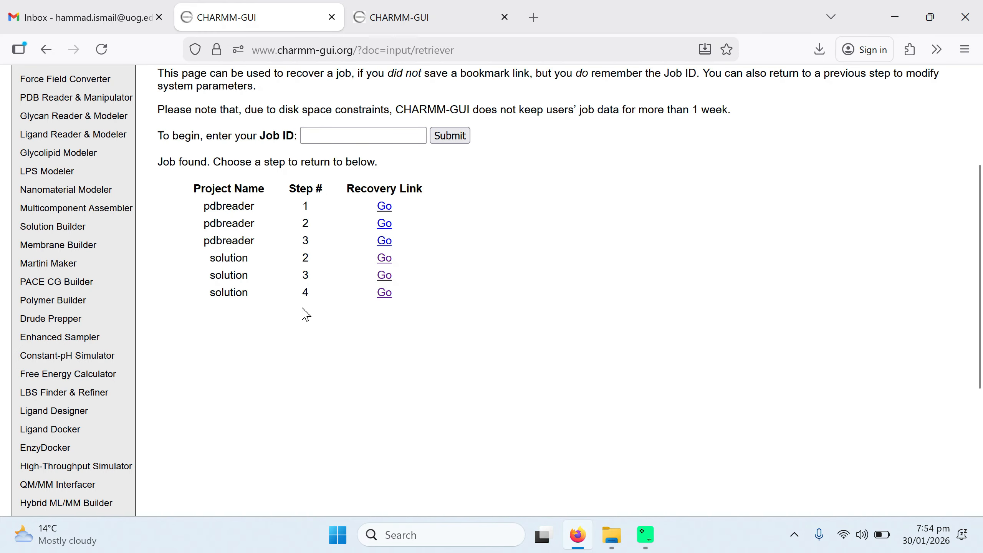
click(385, 294)
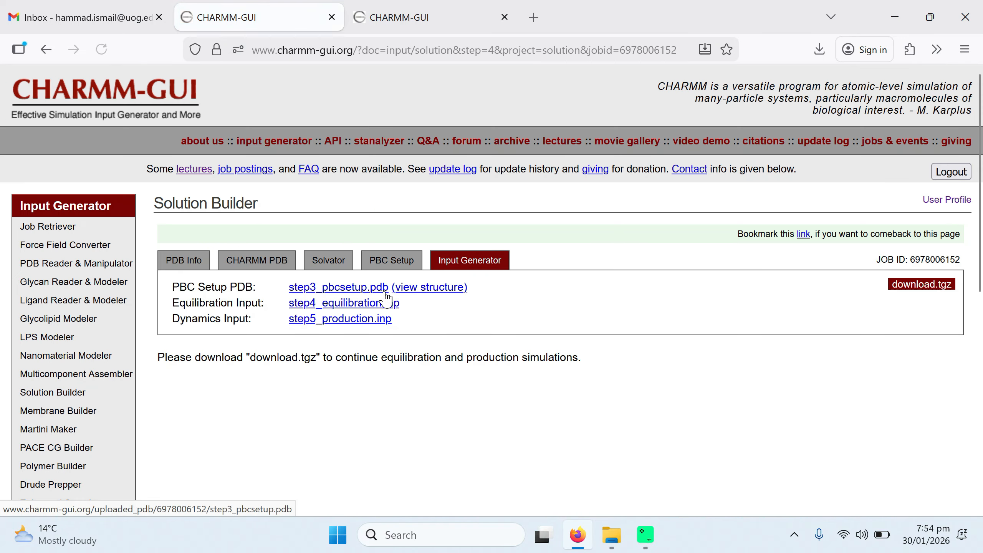